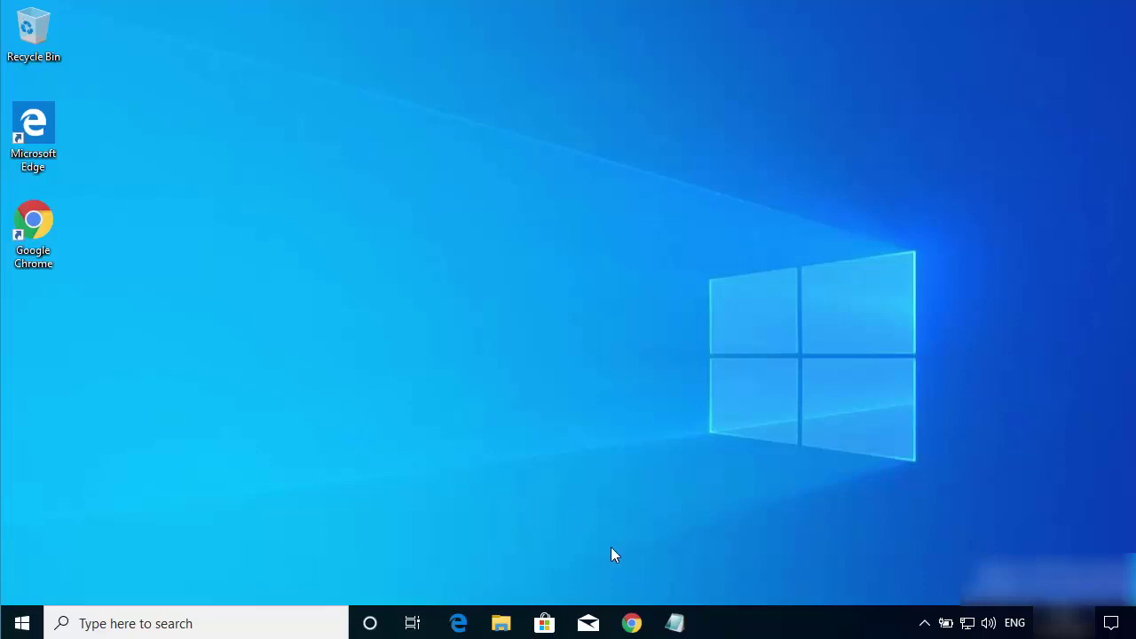
- Switch to Google Chrome, search Google for "ffmpeg windows" and locate the Zeranoe FFmpeg builds result
{"action": "left_click", "coordinate": [631, 621]}
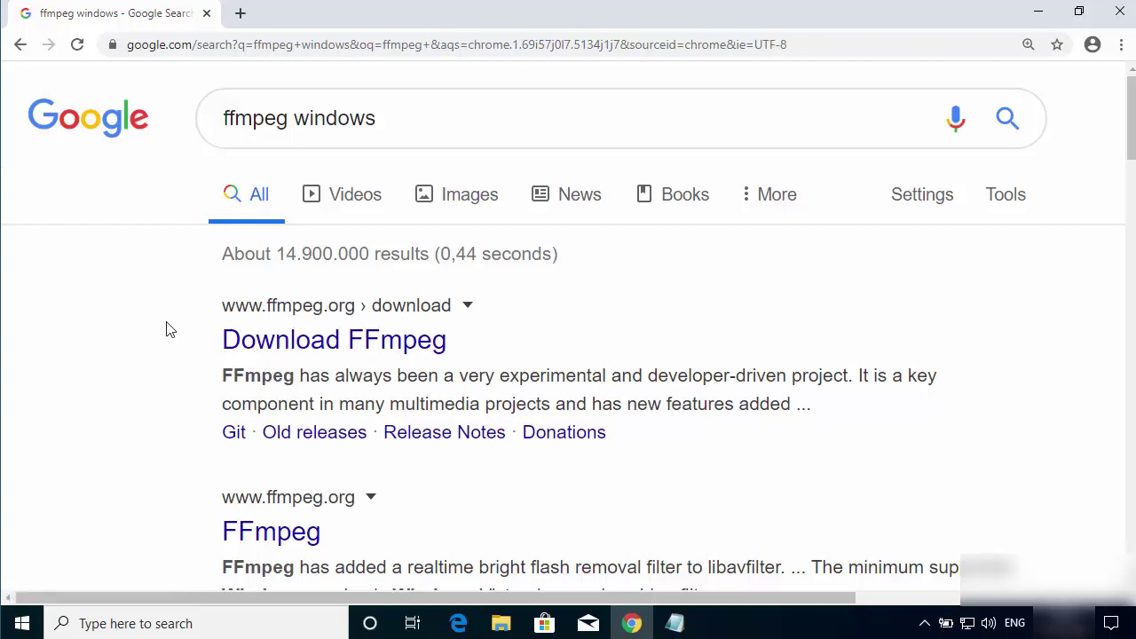
{"action": "scroll", "coordinate": [168, 331], "scroll_direction": "down", "scroll_amount": 5}
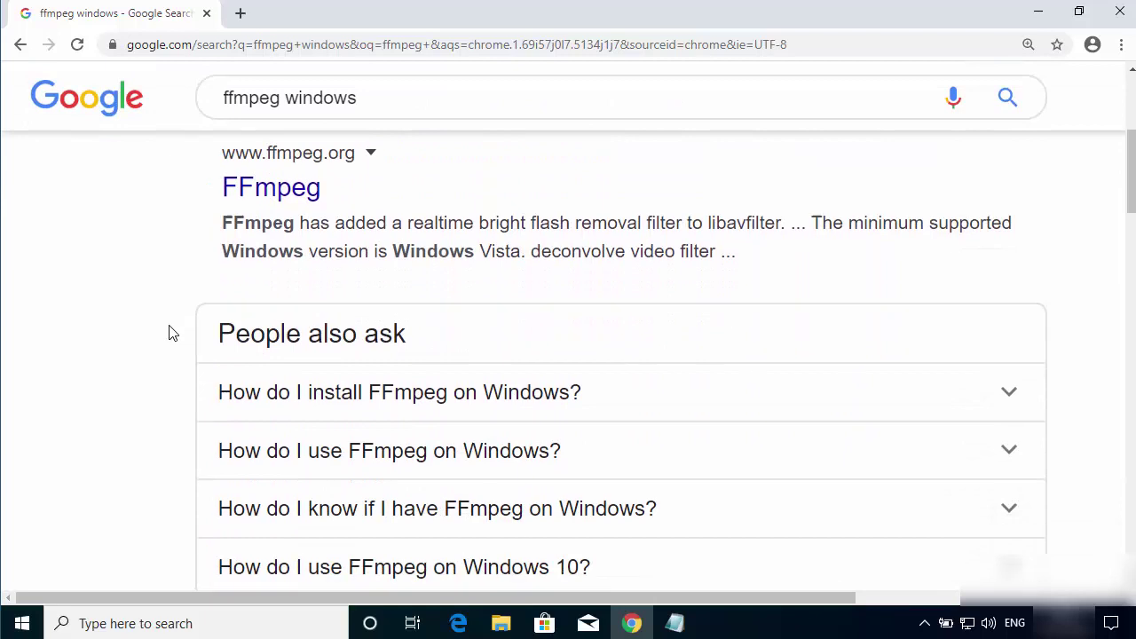
{"action": "scroll", "coordinate": [151, 341], "scroll_direction": "down", "scroll_amount": 4}
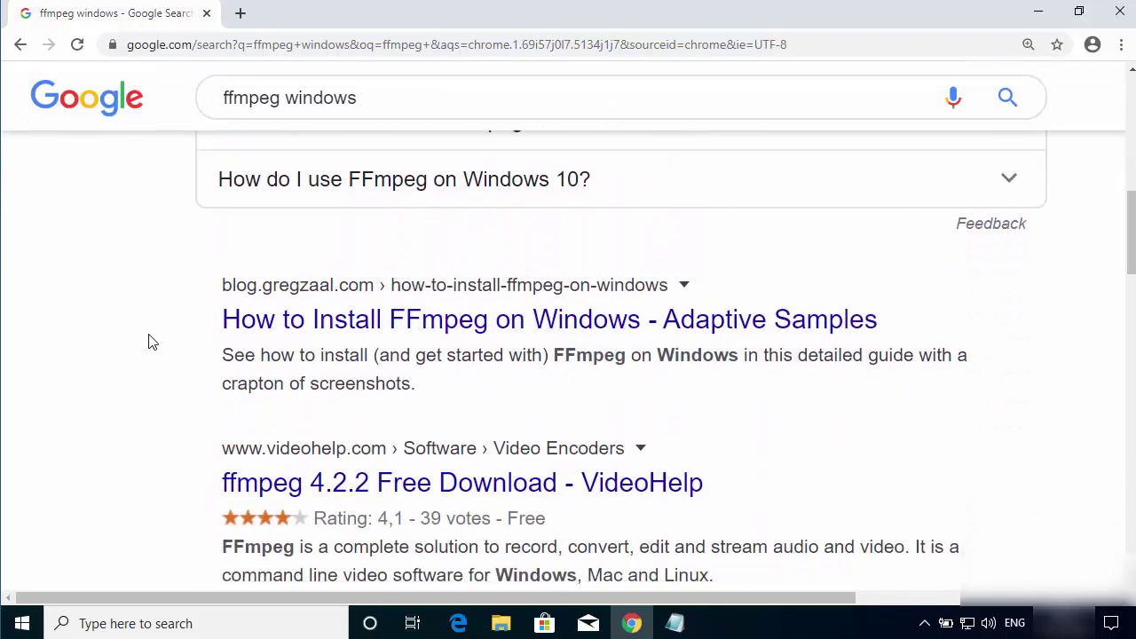
{"action": "scroll", "coordinate": [160, 355], "scroll_direction": "down", "scroll_amount": 1}
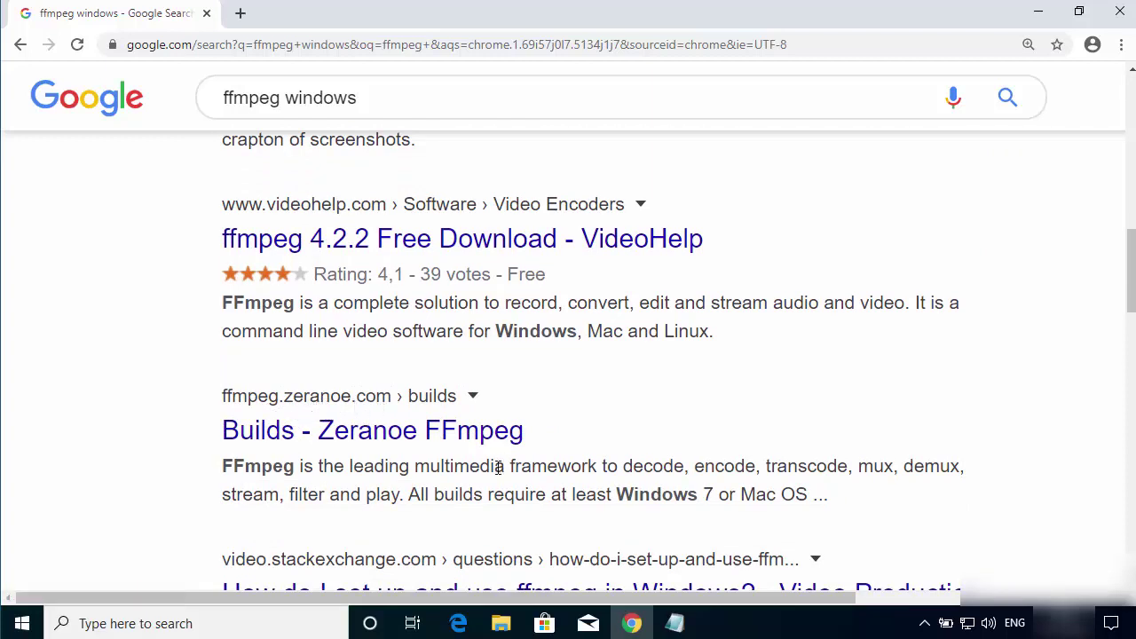
{"action": "left_click", "coordinate": [674, 622]}
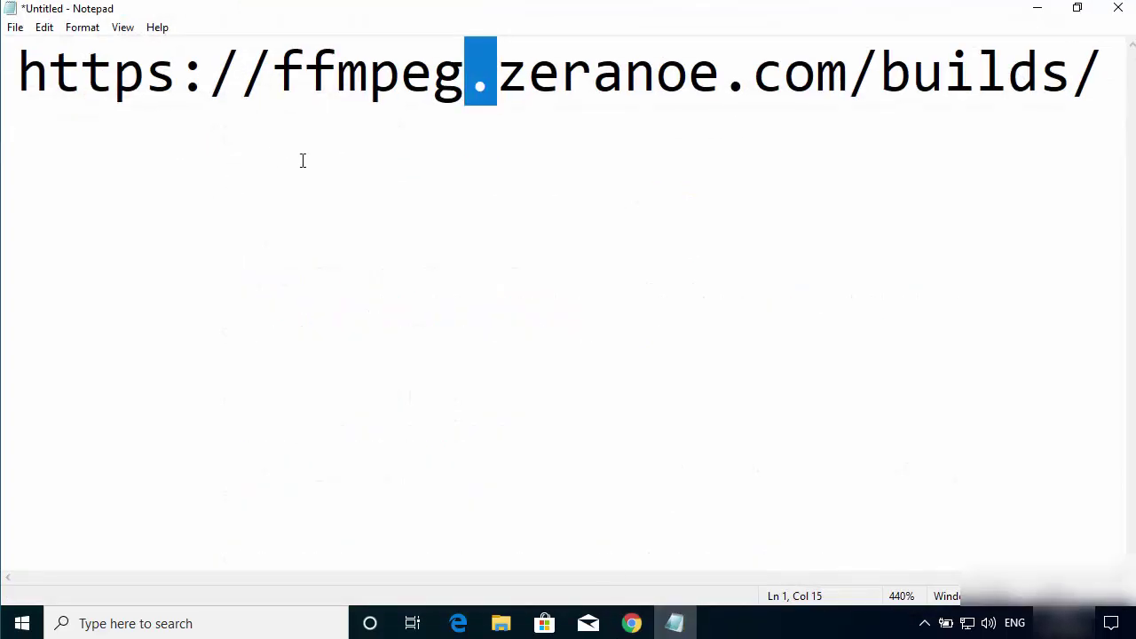
{"action": "left_click", "coordinate": [307, 144]}
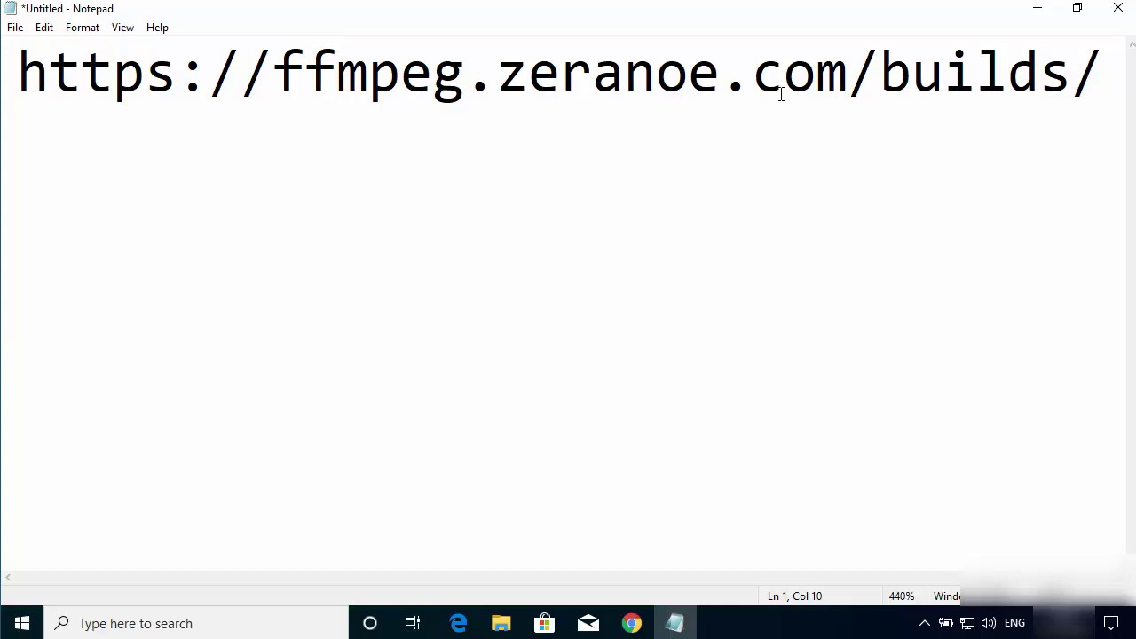
{"action": "left_click", "coordinate": [1027, 14]}
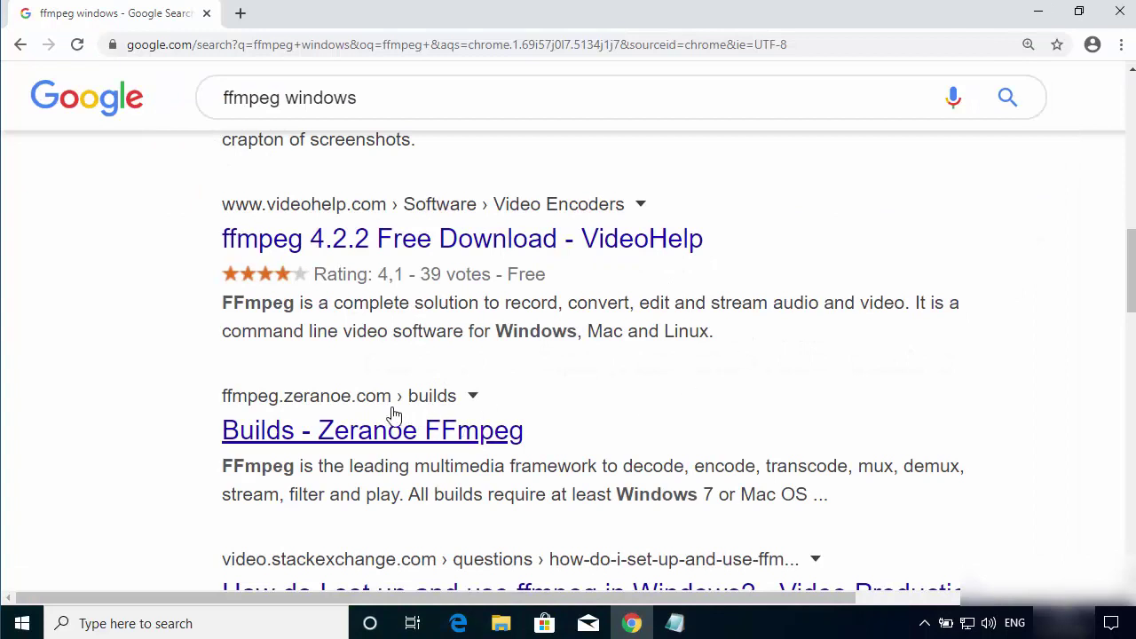
- Open the Zeranoe FFmpeg Builds result and download version 4.2.2 for Windows 64-bit with Static linking
{"action": "left_click", "coordinate": [302, 437]}
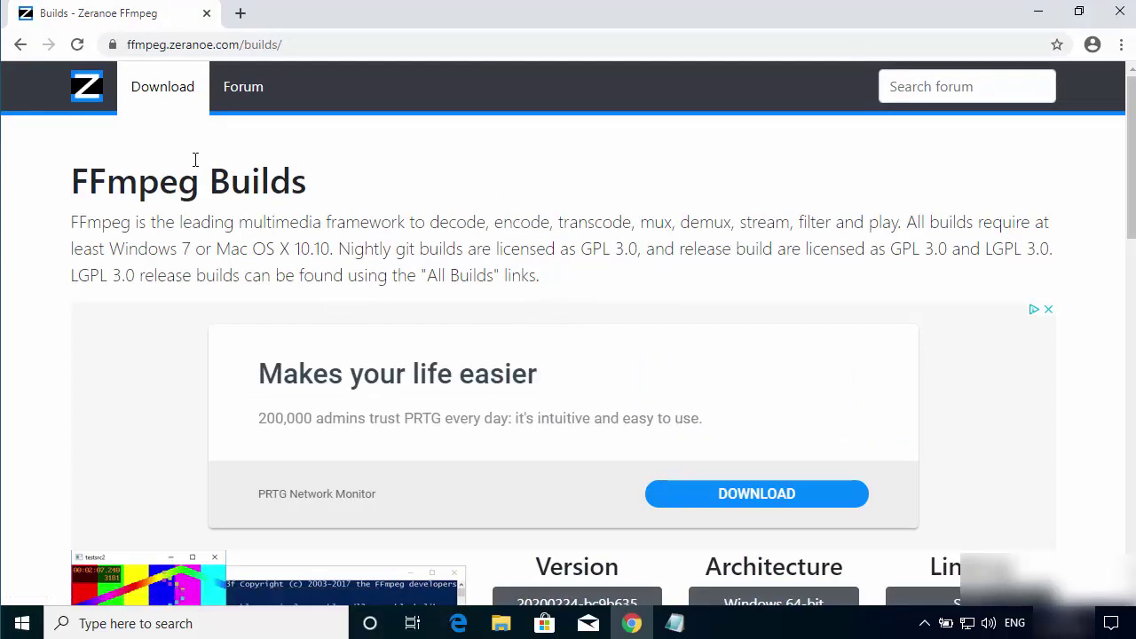
{"action": "scroll", "coordinate": [469, 223], "scroll_direction": "down", "scroll_amount": 2}
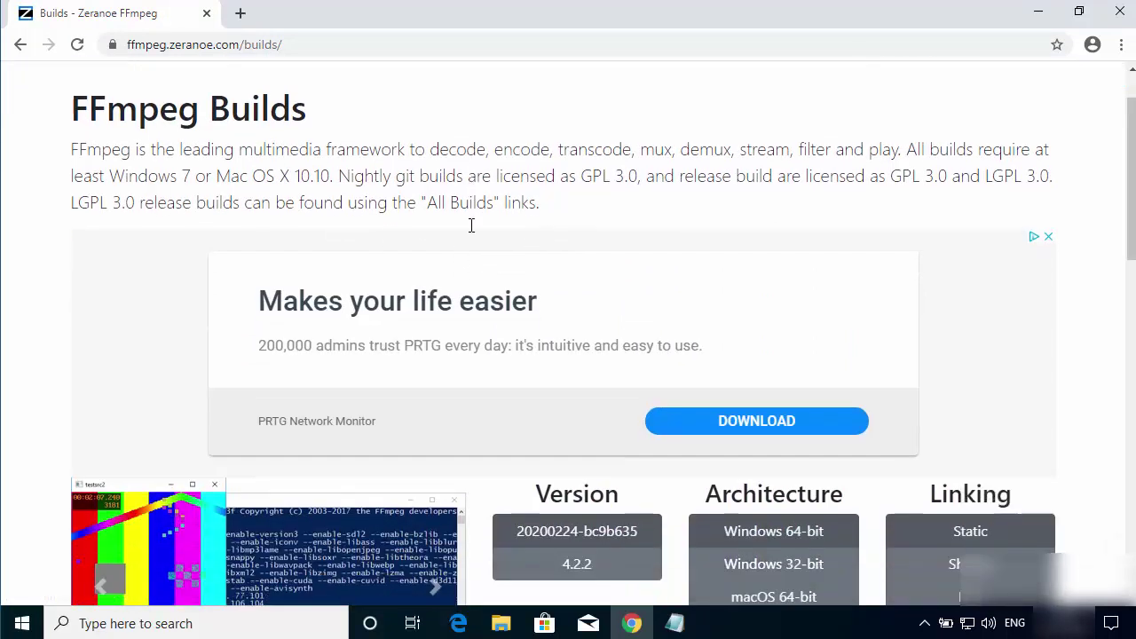
{"action": "scroll", "coordinate": [471, 225], "scroll_direction": "down", "scroll_amount": 1}
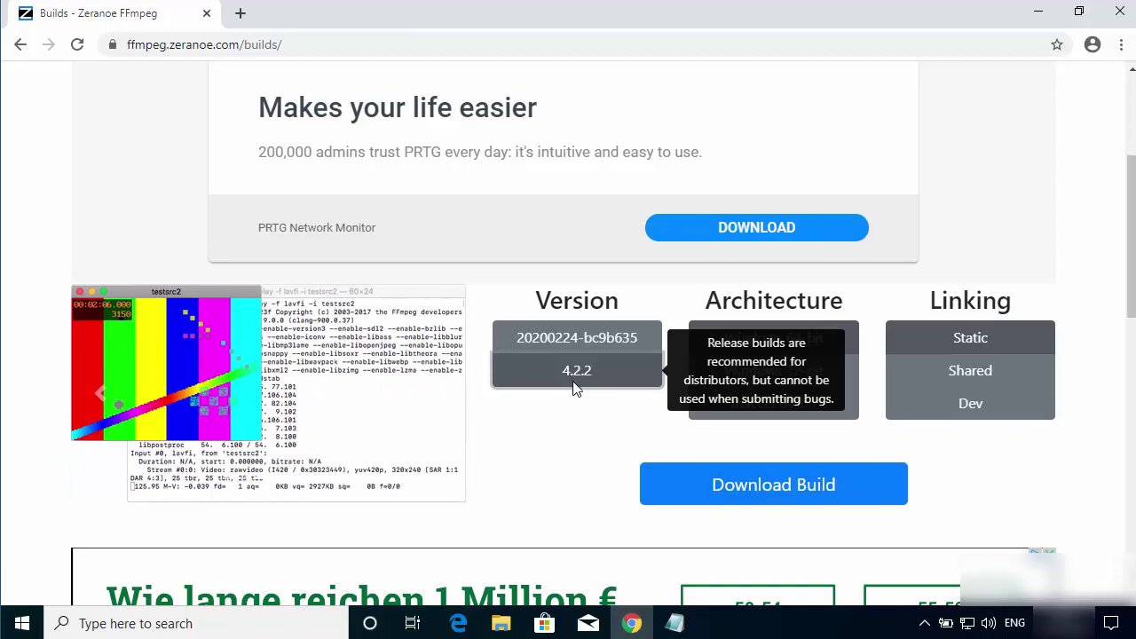
{"action": "mouse_move", "coordinate": [540, 340]}
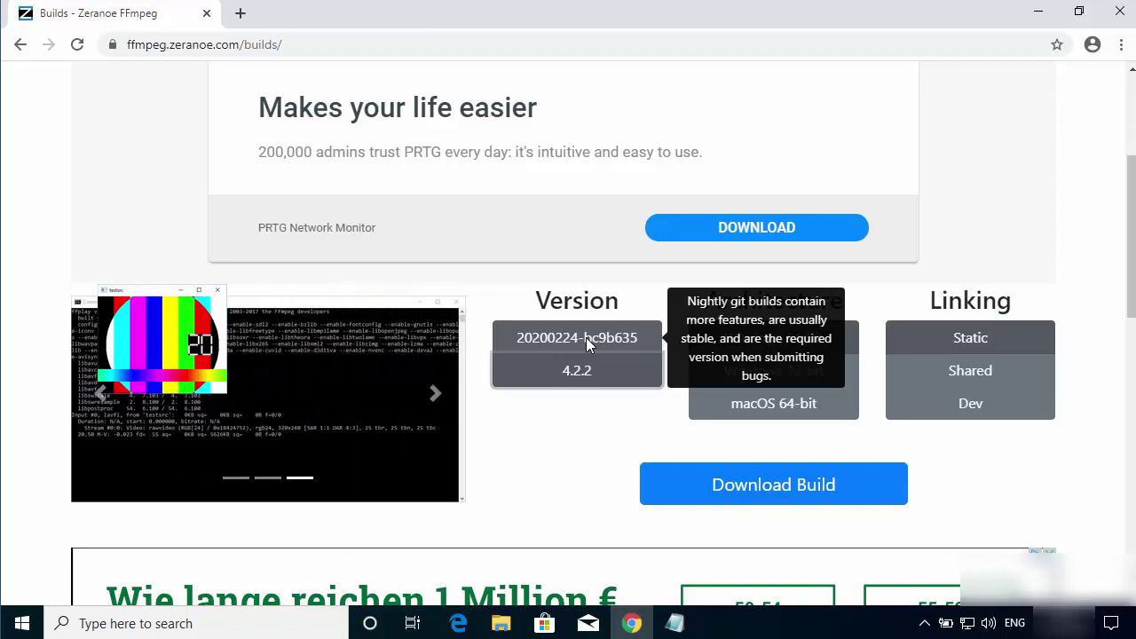
{"action": "mouse_move", "coordinate": [579, 371]}
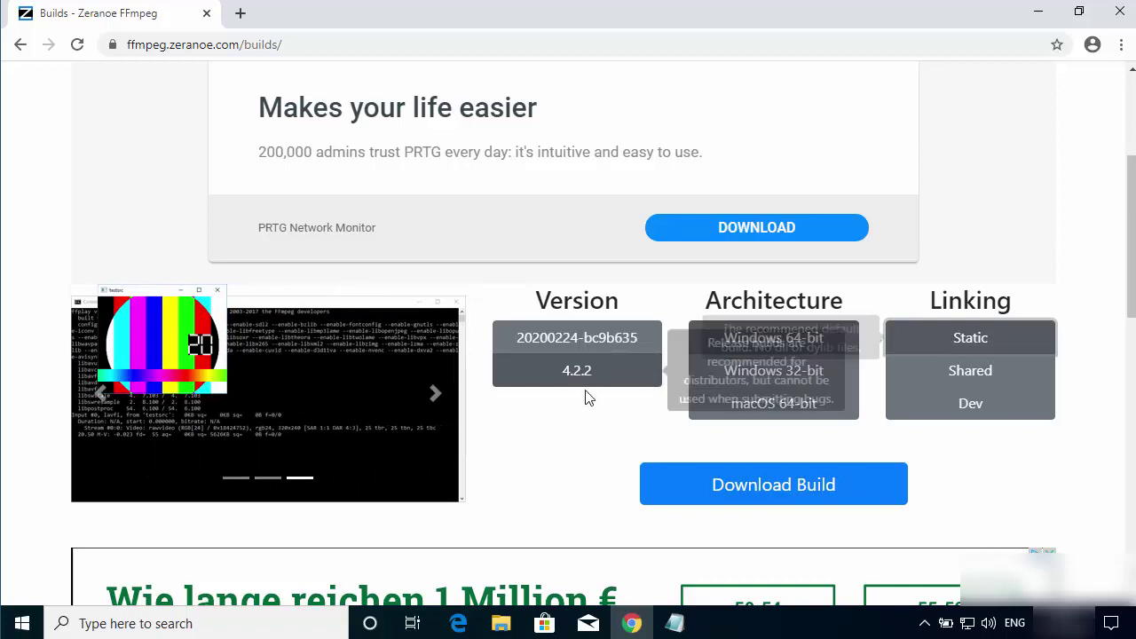
{"action": "left_click", "coordinate": [723, 491]}
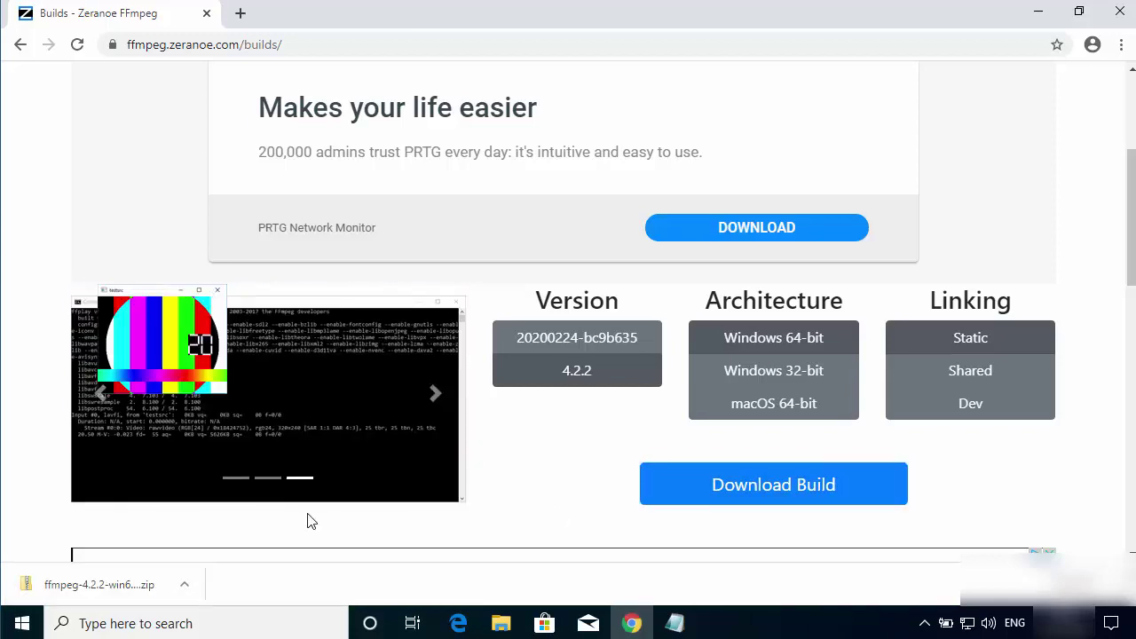
- Show the downloaded ffmpeg-4.2.2-win64-static.zip in its folder and extract all its files to C:\
{"action": "left_click", "coordinate": [184, 584]}
{"action": "left_click", "coordinate": [213, 527]}
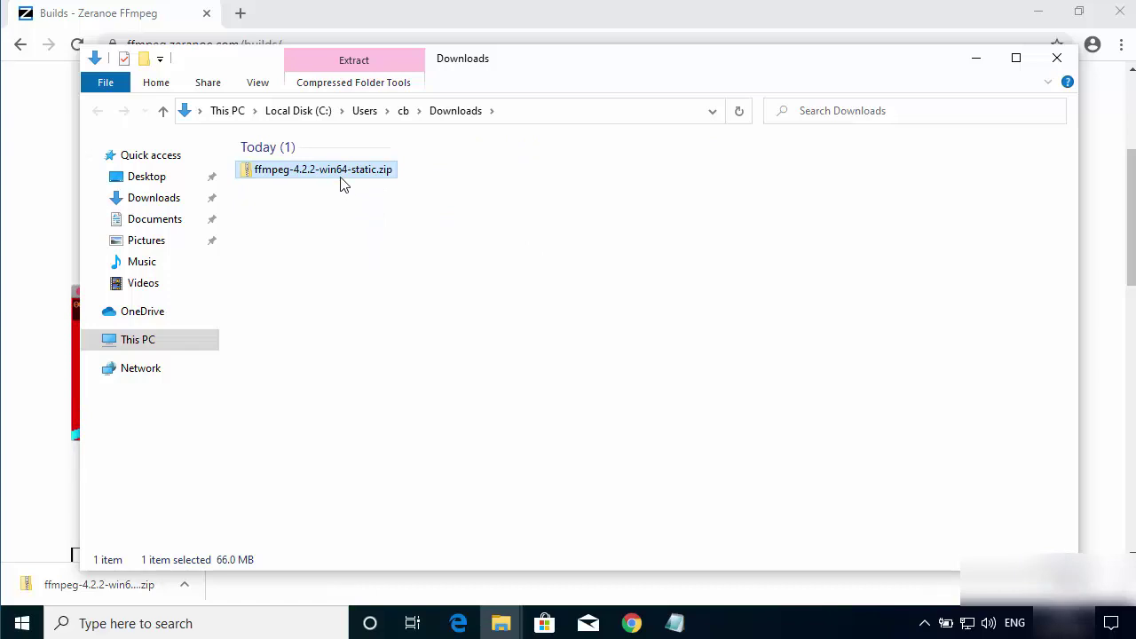
{"action": "left_click", "coordinate": [322, 160]}
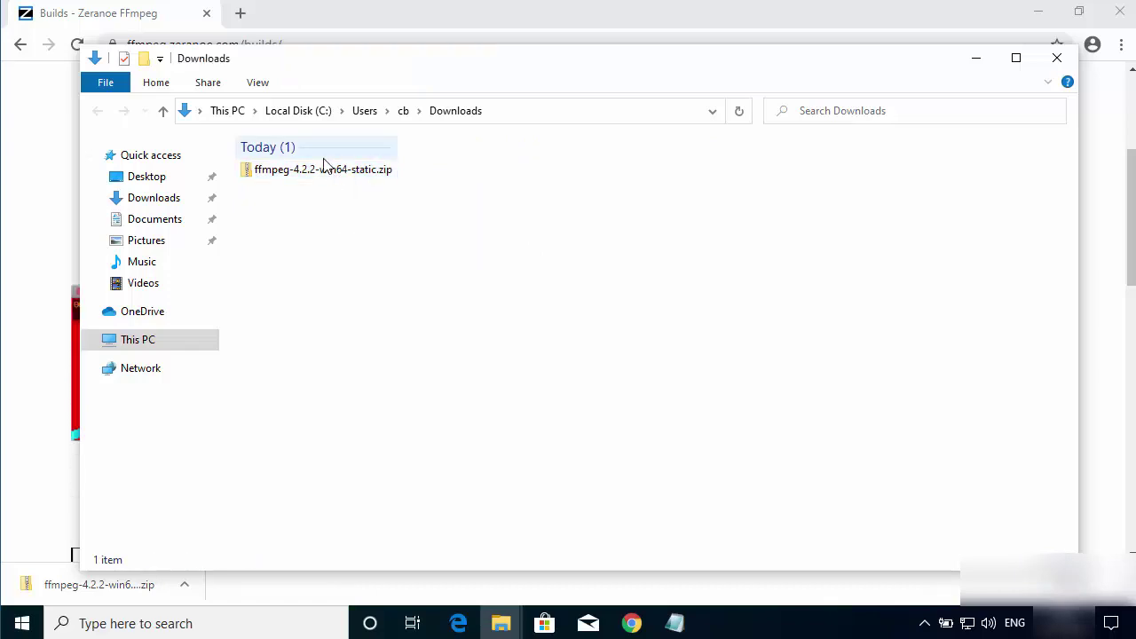
{"action": "right_click", "coordinate": [321, 170]}
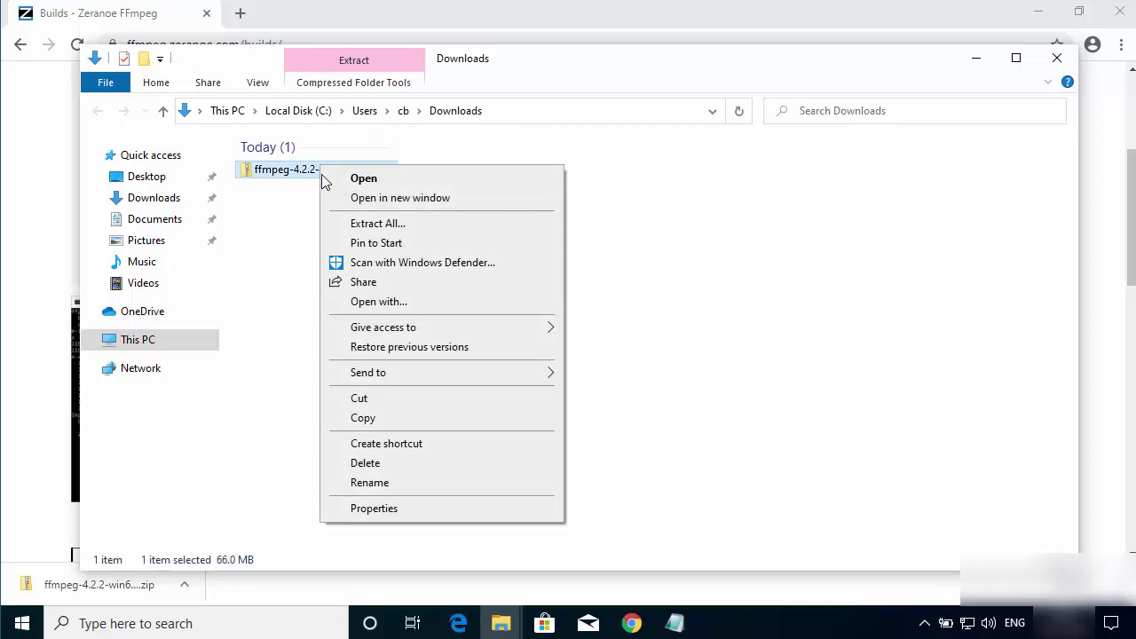
{"action": "left_click", "coordinate": [358, 223]}
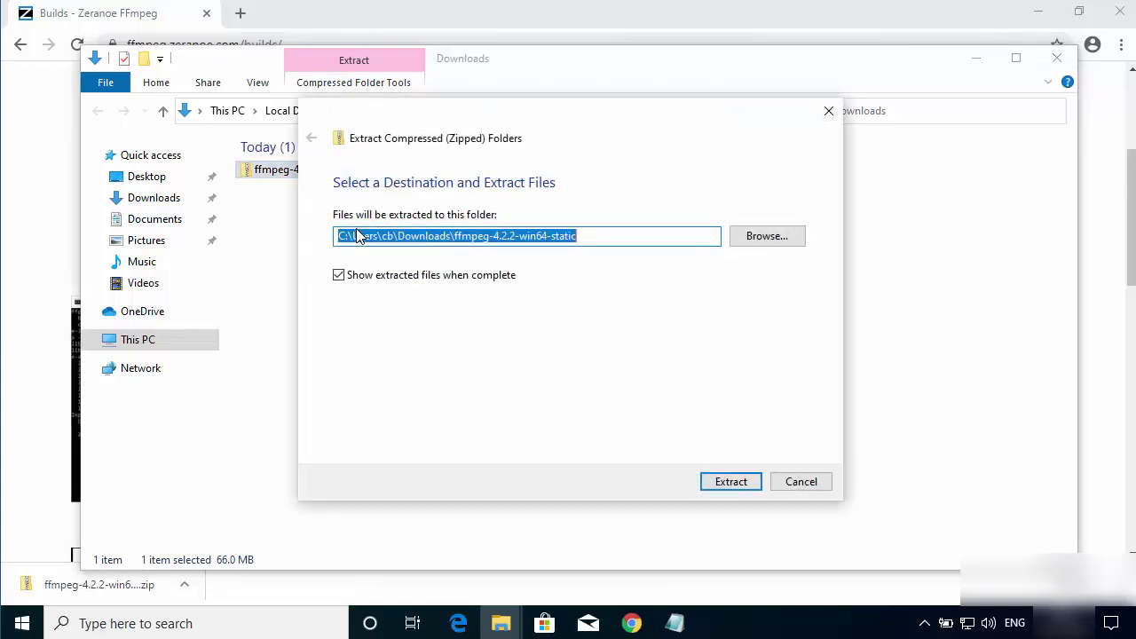
{"action": "left_click", "coordinate": [741, 236]}
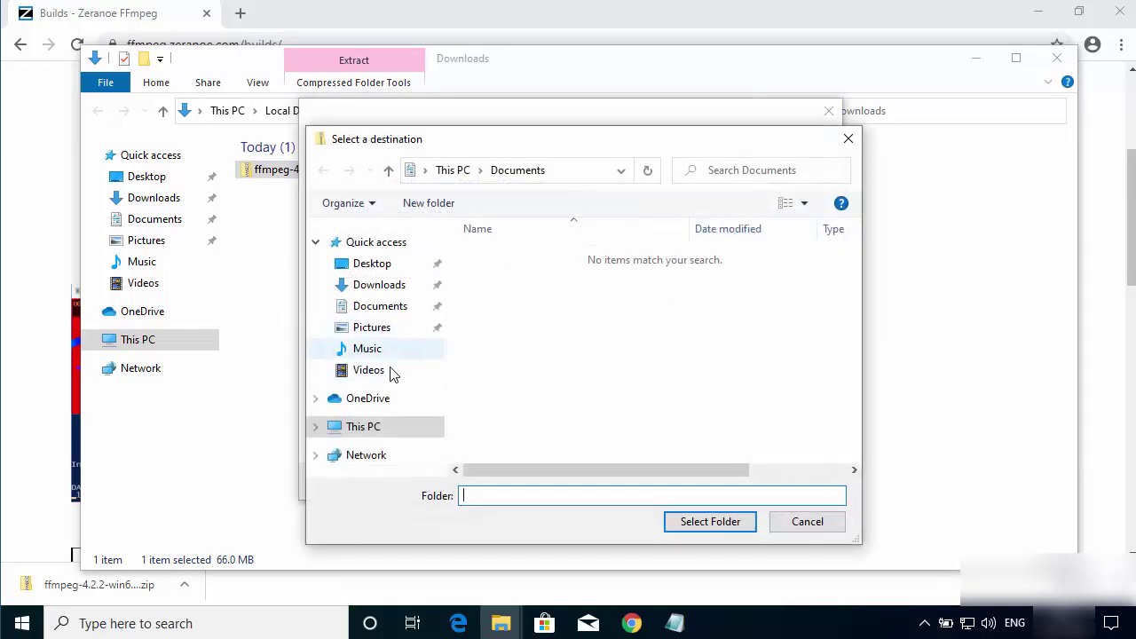
{"action": "left_click", "coordinate": [316, 429]}
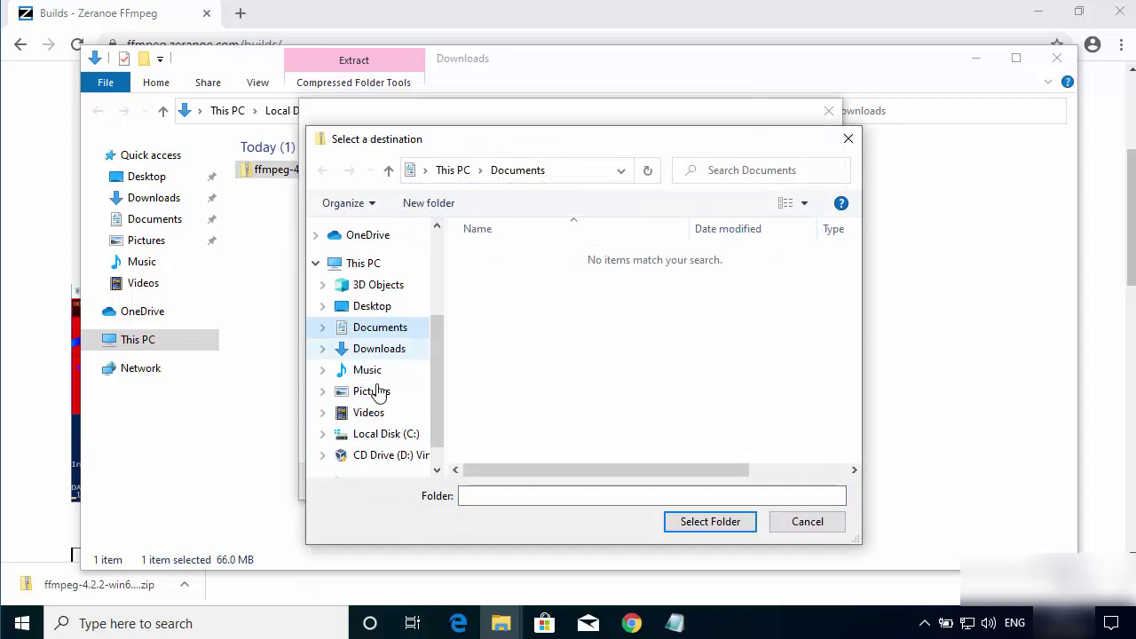
{"action": "left_click", "coordinate": [364, 435]}
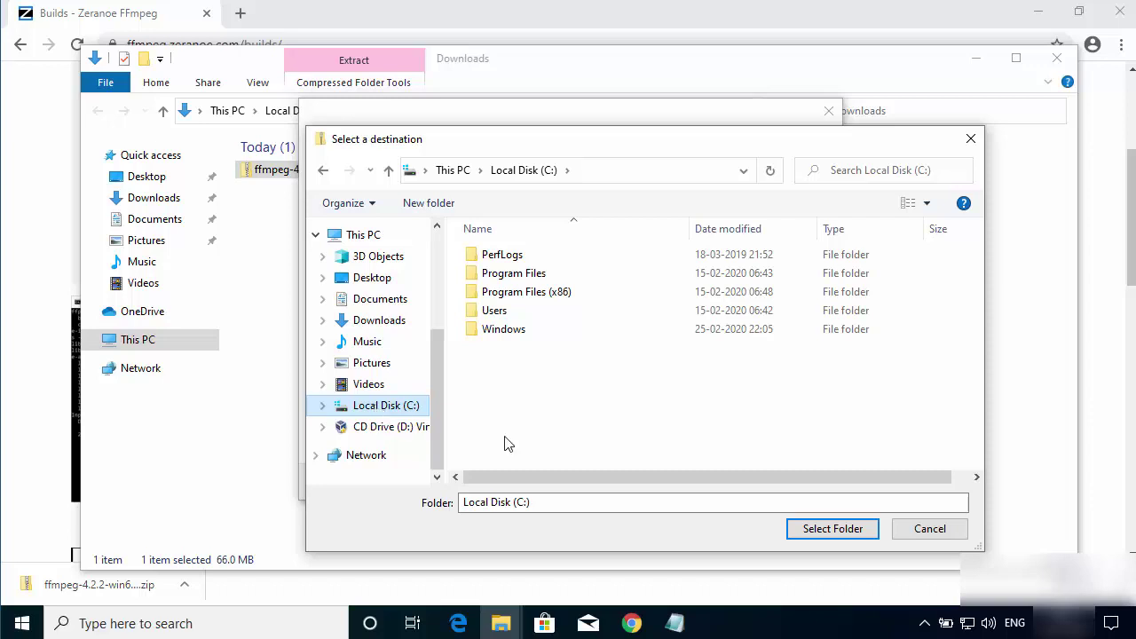
{"action": "left_click", "coordinate": [800, 528]}
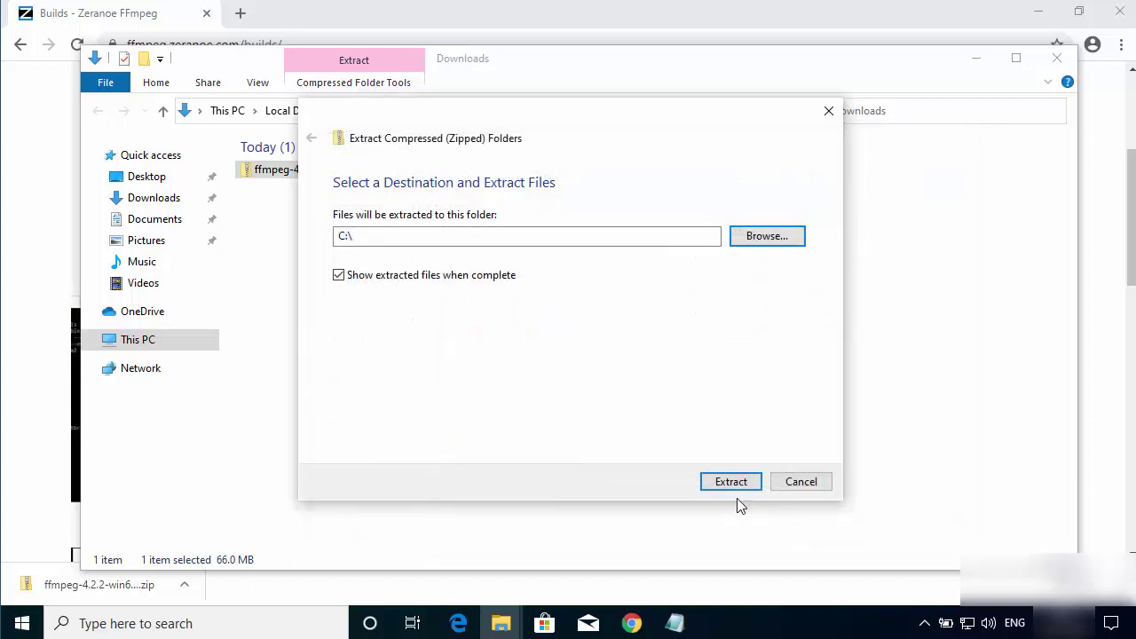
{"action": "left_click", "coordinate": [731, 481]}
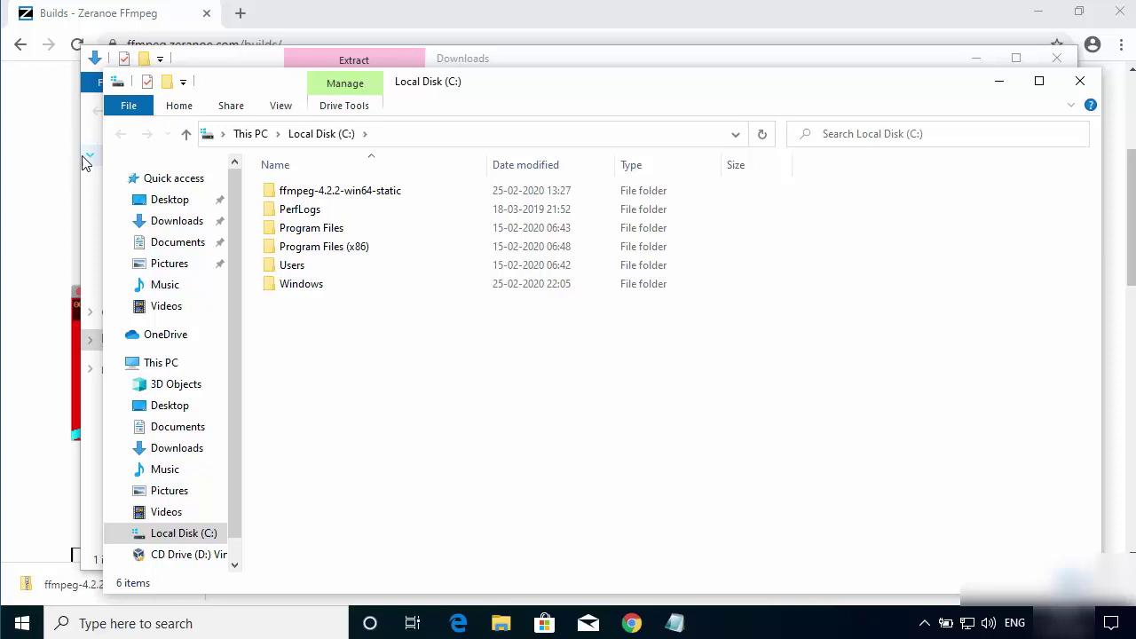
- Minimize the Chrome and Downloads windows and move the Local Disk (C:) window slightly up on the desktop
{"action": "left_click", "coordinate": [40, 101]}
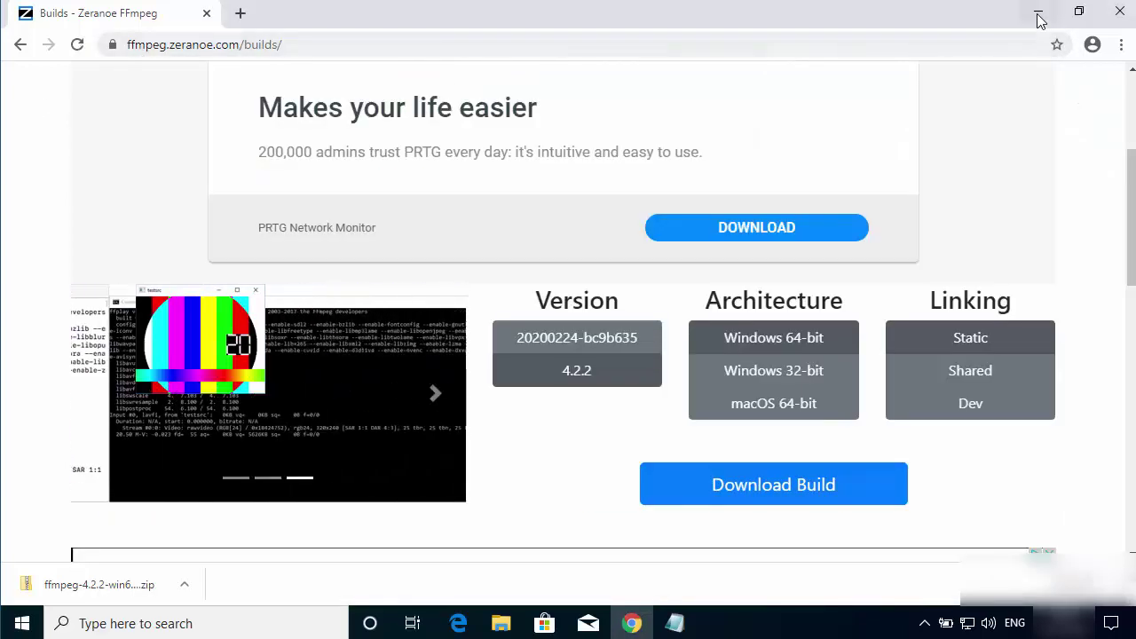
{"action": "left_click", "coordinate": [1038, 14]}
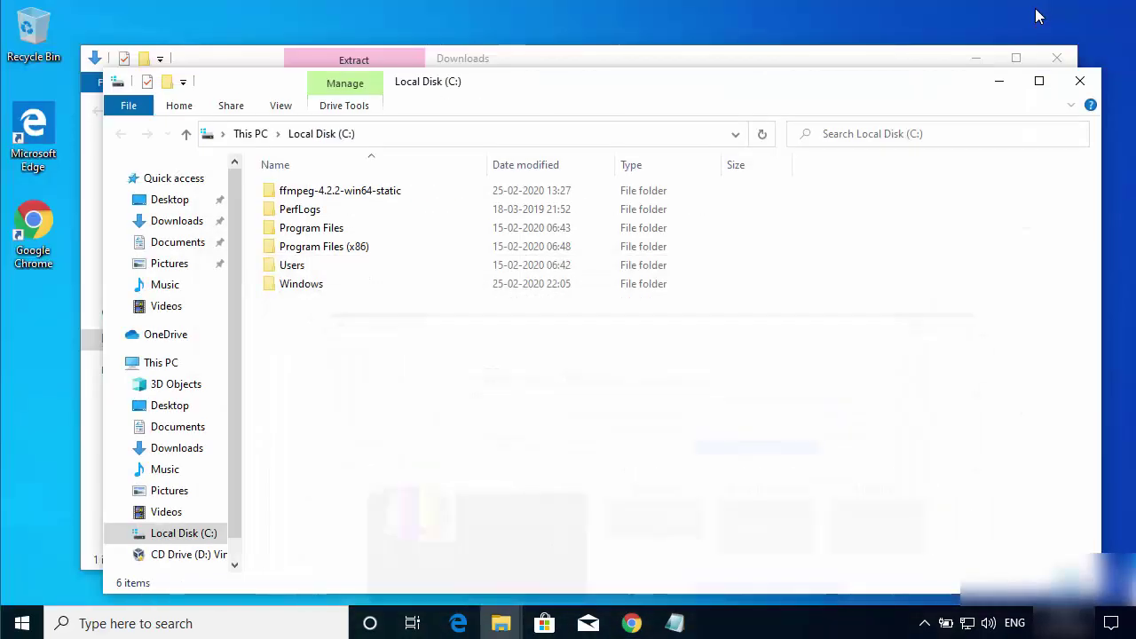
{"action": "left_click", "coordinate": [976, 58]}
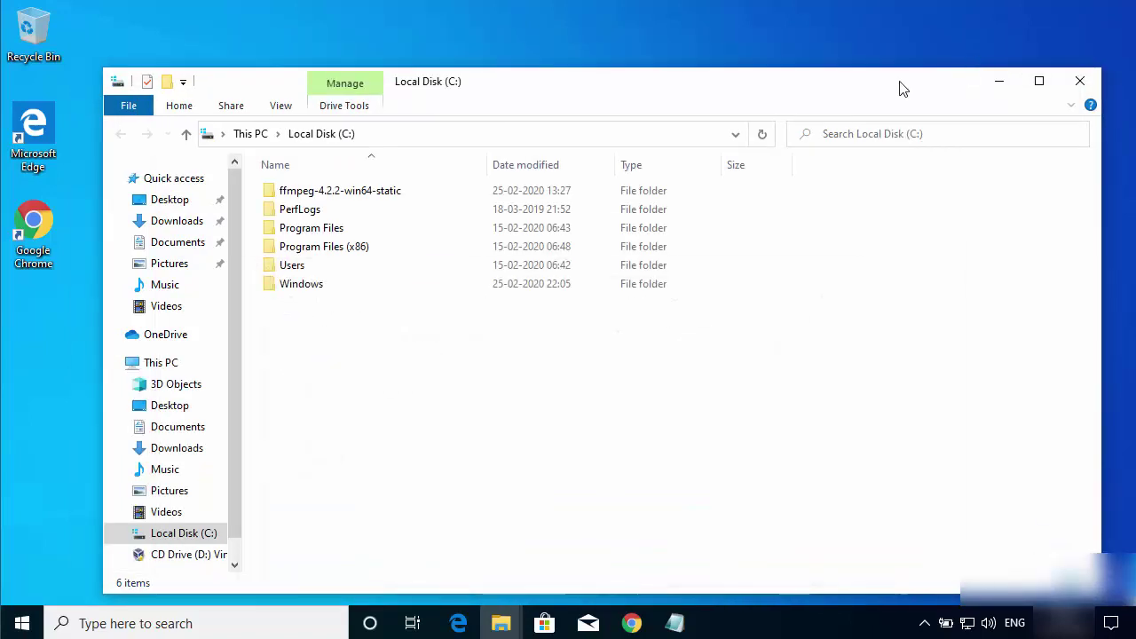
{"action": "left_click_drag", "start_coordinate": [617, 94], "coordinate": [611, 60]}
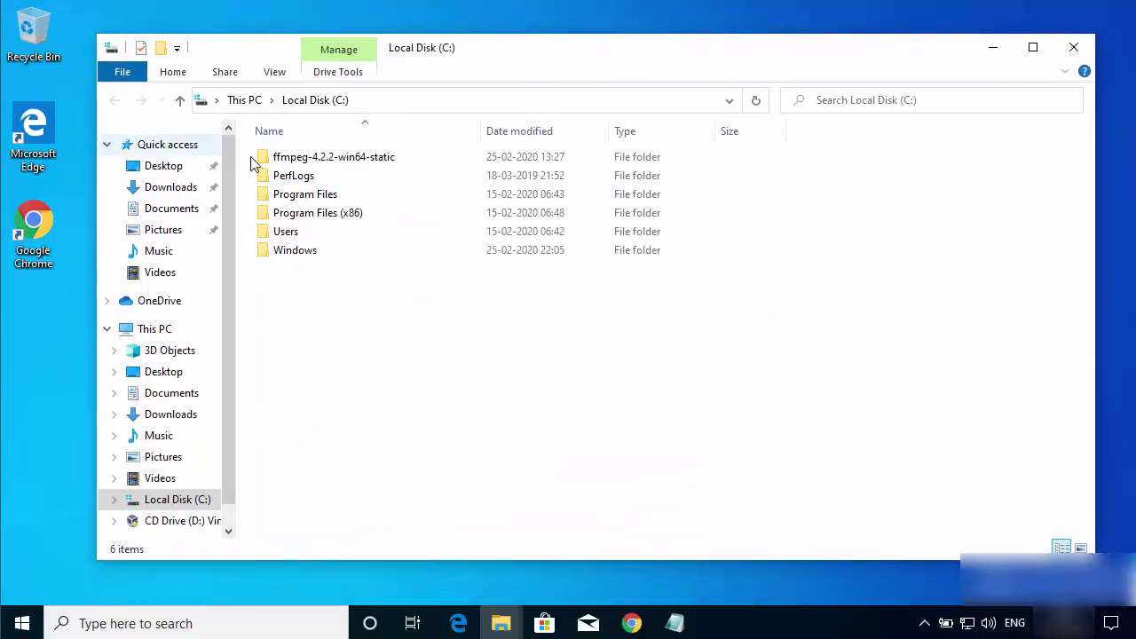
- Rename the extracted ffmpeg-4.2.2-win64-static folder on drive C: to ffmpeg
{"action": "right_click", "coordinate": [335, 158]}
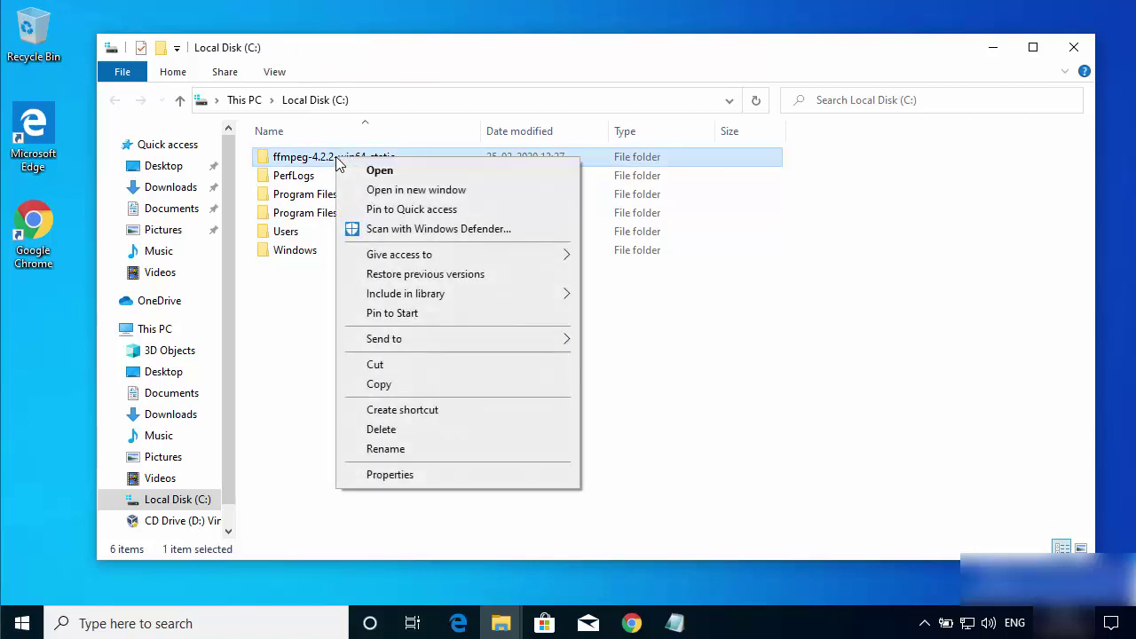
{"action": "left_click", "coordinate": [383, 448]}
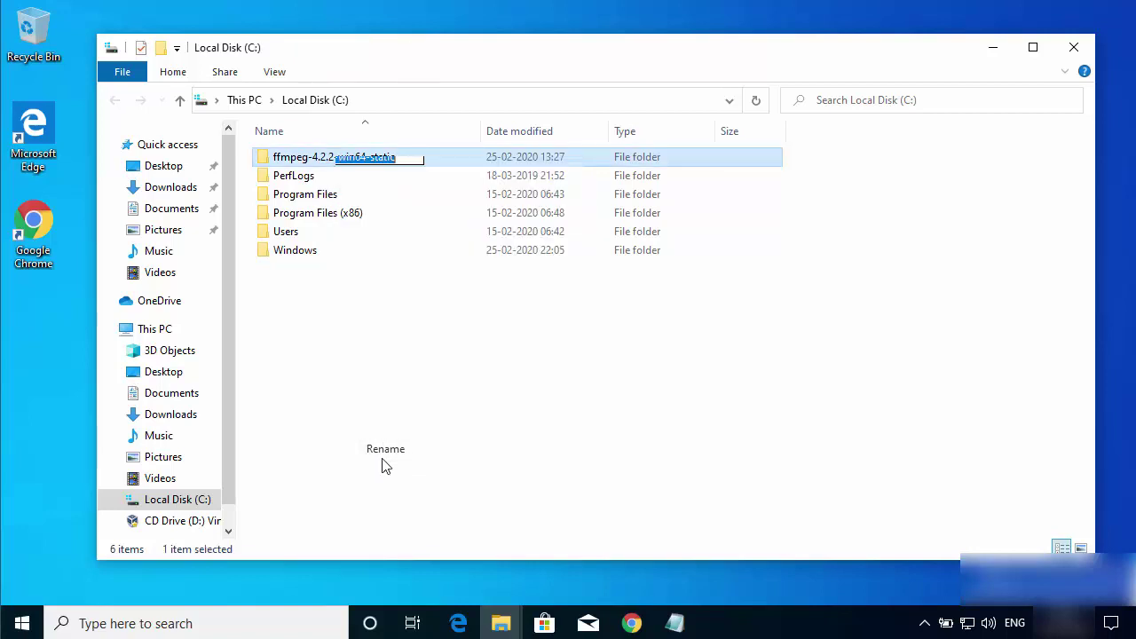
{"action": "left_click", "coordinate": [401, 159]}
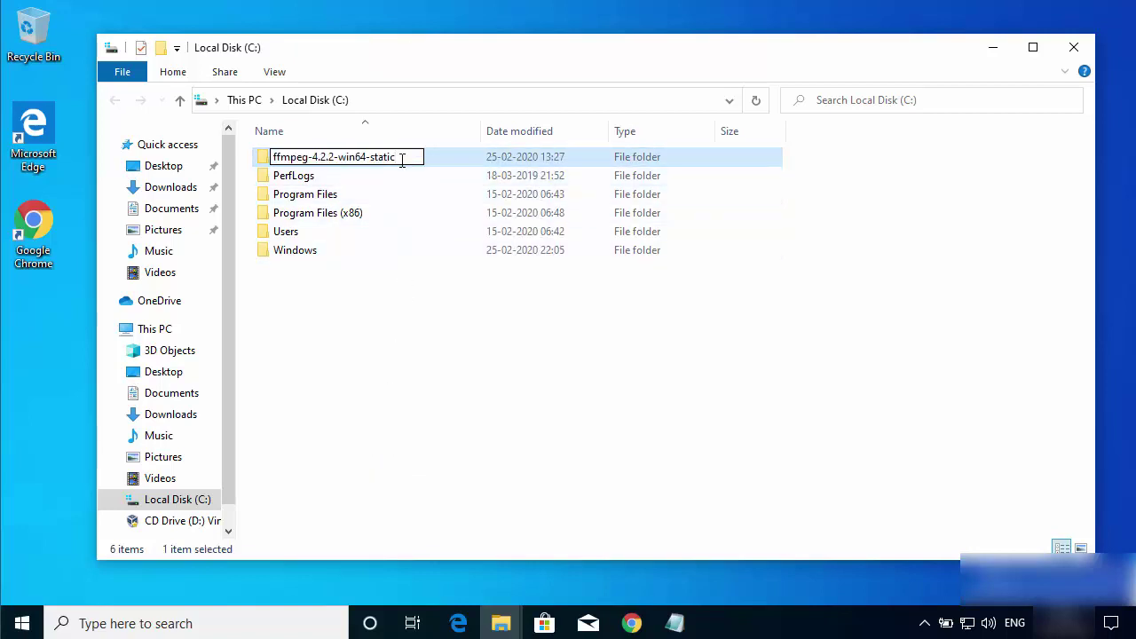
{"action": "key", "text": "BackSpace"}
{"action": "key", "text": "BackSpace"}
{"action": "key", "text": "BackSpace"}
{"action": "key", "text": "BackSpace"}
{"action": "key", "text": "BackSpace"}
{"action": "key", "text": "BackSpace"}
{"action": "key", "text": "BackSpace"}
{"action": "key", "text": "BackSpace"}
{"action": "key", "text": "BackSpace"}
{"action": "key", "text": "BackSpace"}
{"action": "key", "text": "BackSpace"}
{"action": "key", "text": "BackSpace"}
{"action": "key", "text": "BackSpace"}
{"action": "key", "text": "BackSpace"}
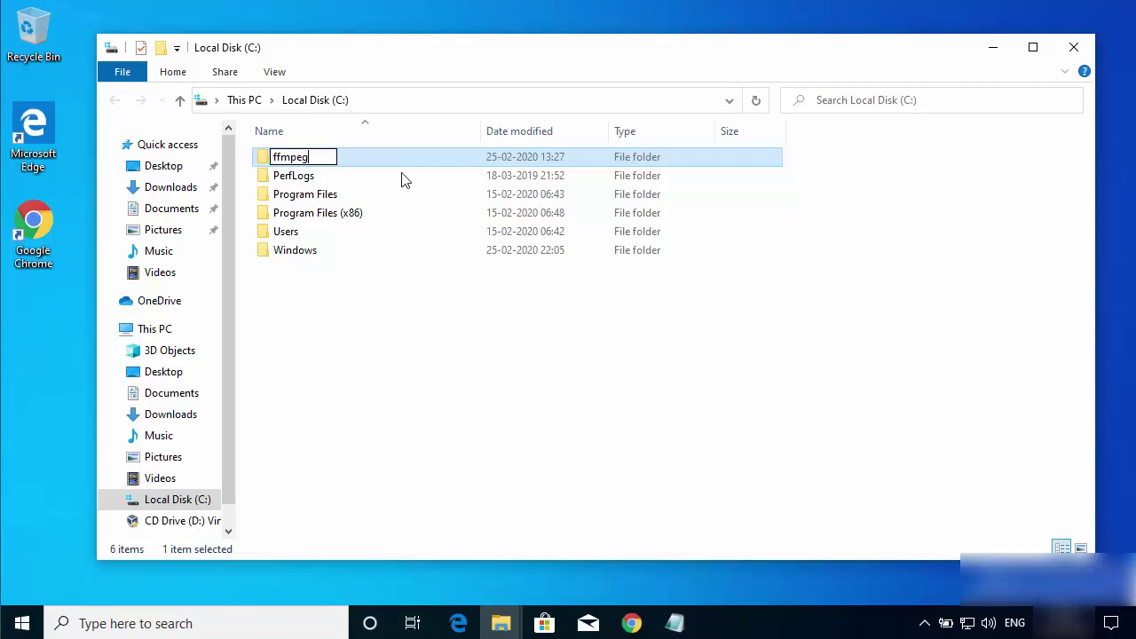
{"action": "left_click", "coordinate": [417, 246]}
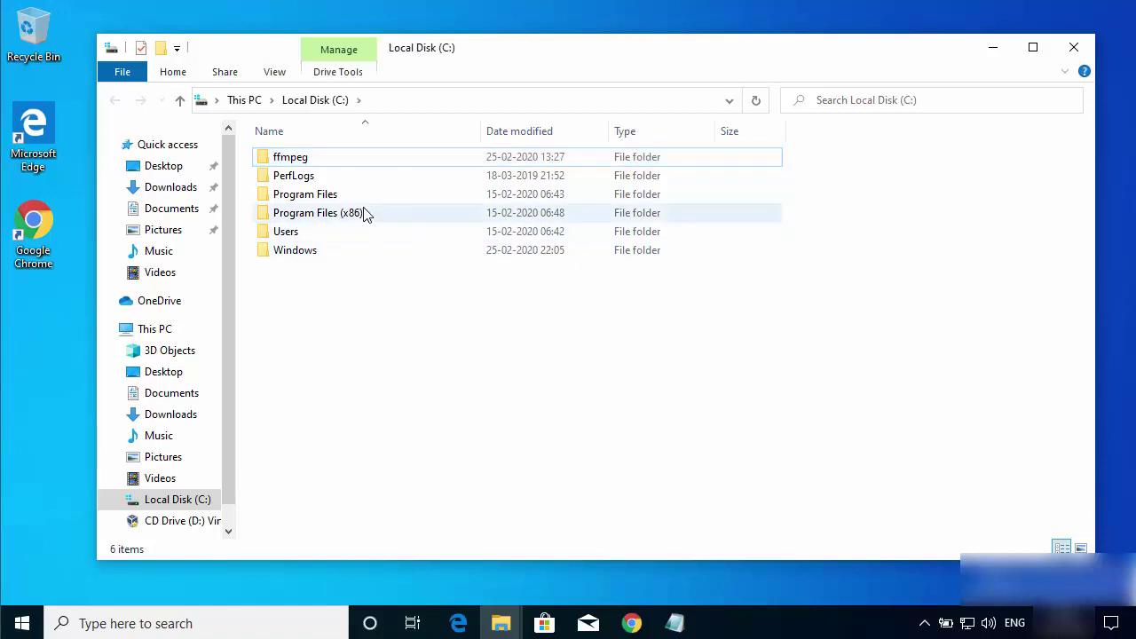
- Open the ffmpeg folder and its bin subfolder to show the executable files
{"action": "mouse_move", "coordinate": [288, 164]}
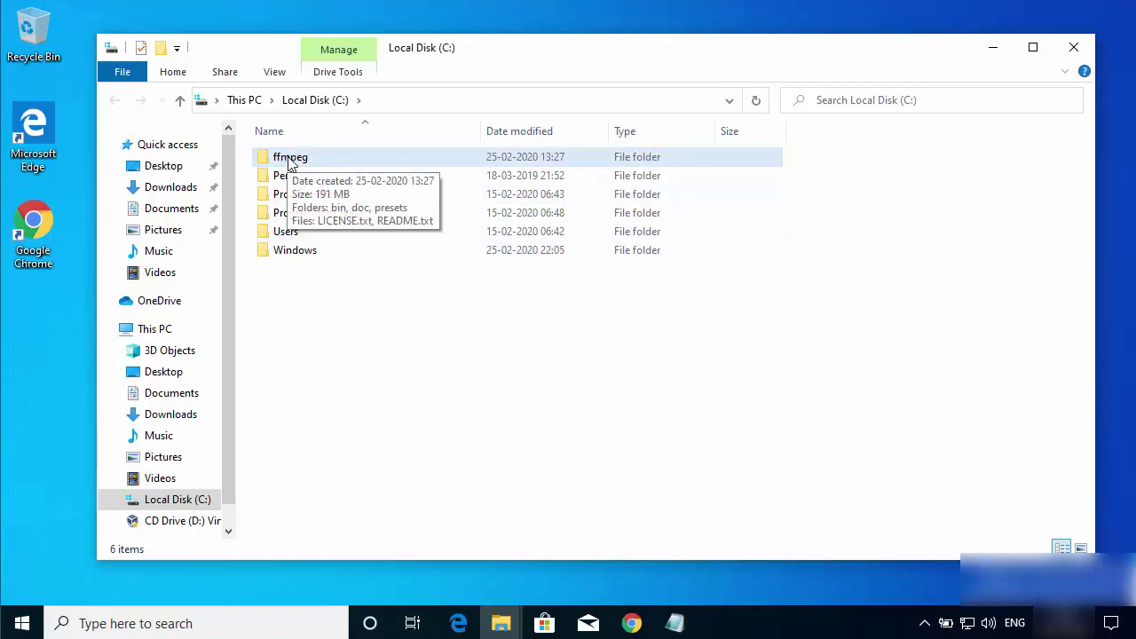
{"action": "double_click", "coordinate": [288, 159]}
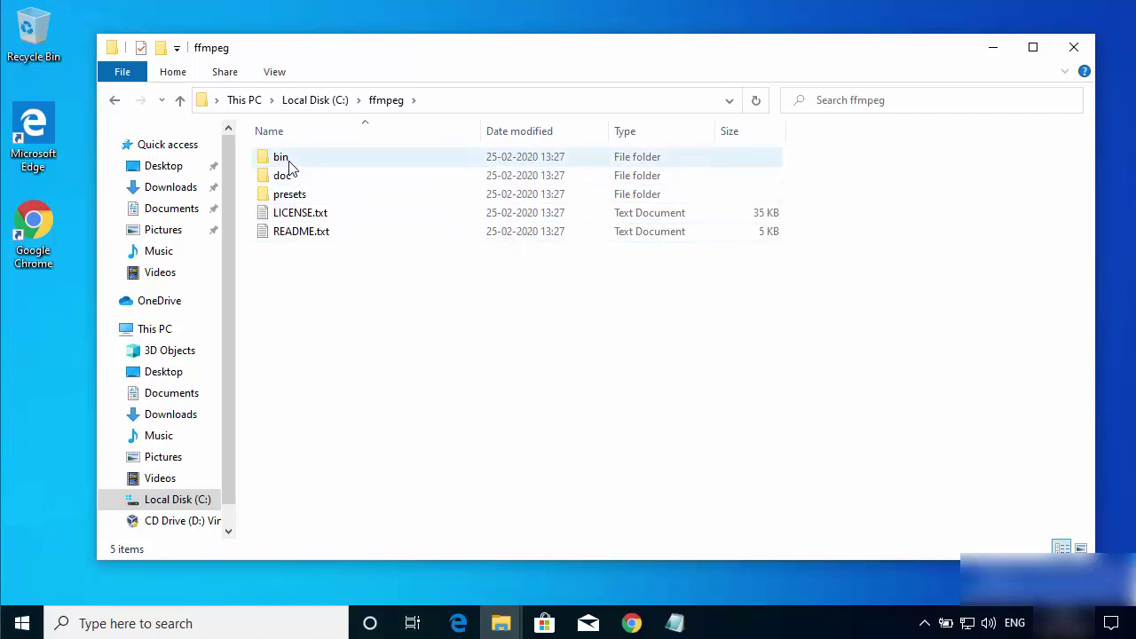
{"action": "mouse_move", "coordinate": [284, 163]}
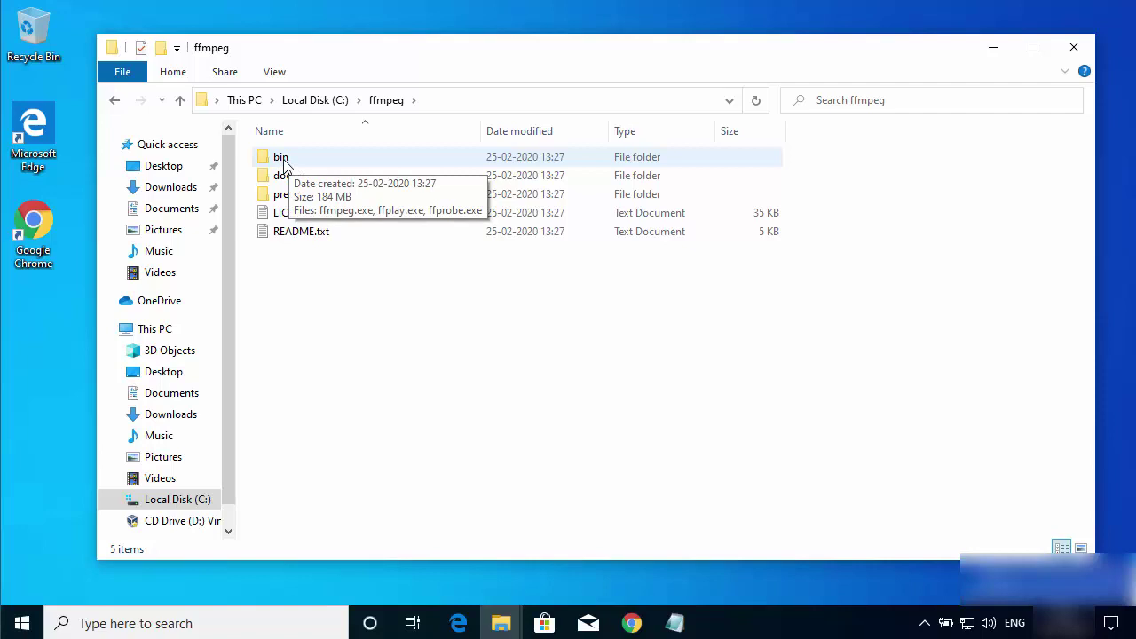
{"action": "double_click", "coordinate": [282, 160]}
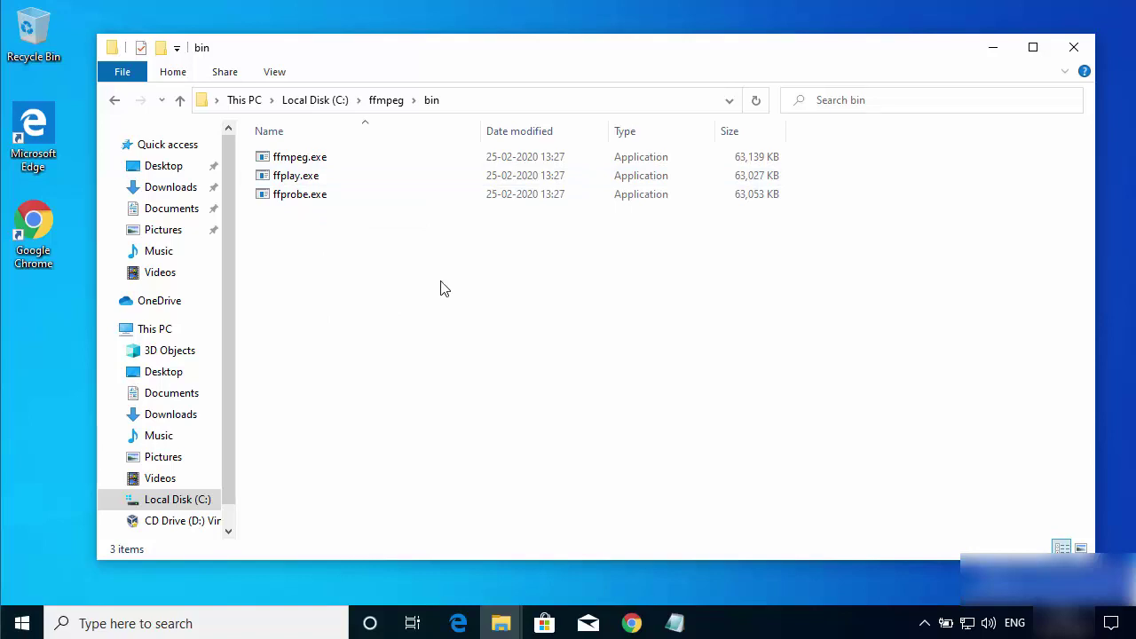
- Copy the full path of the bin folder, C:\ffmpeg\bin
{"action": "left_click", "coordinate": [482, 104]}
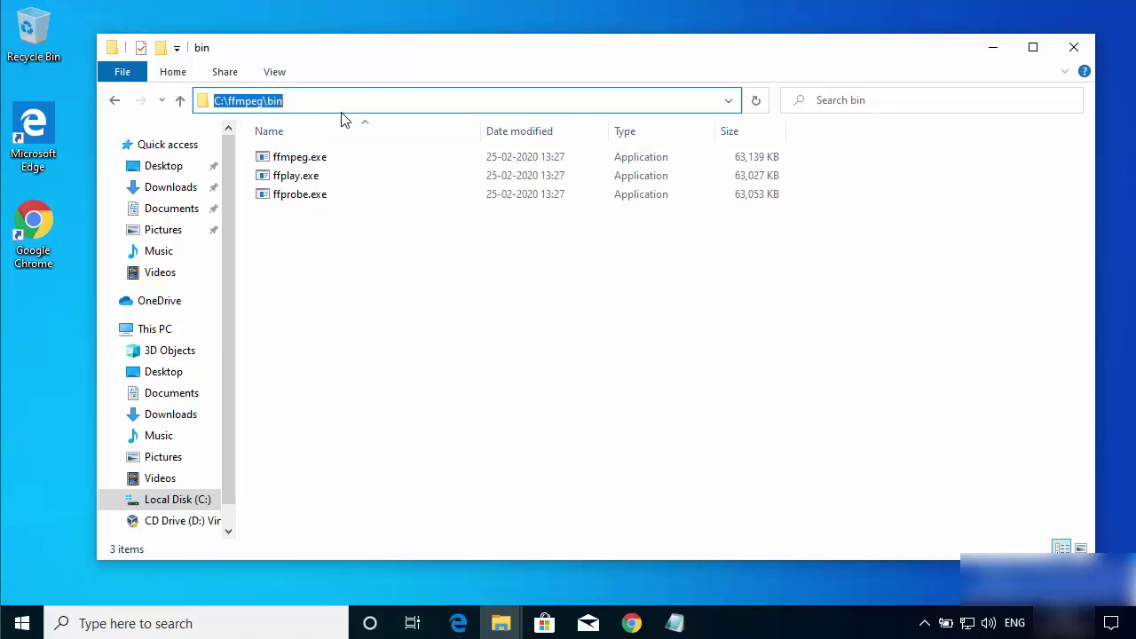
{"action": "key", "text": "Escape"}
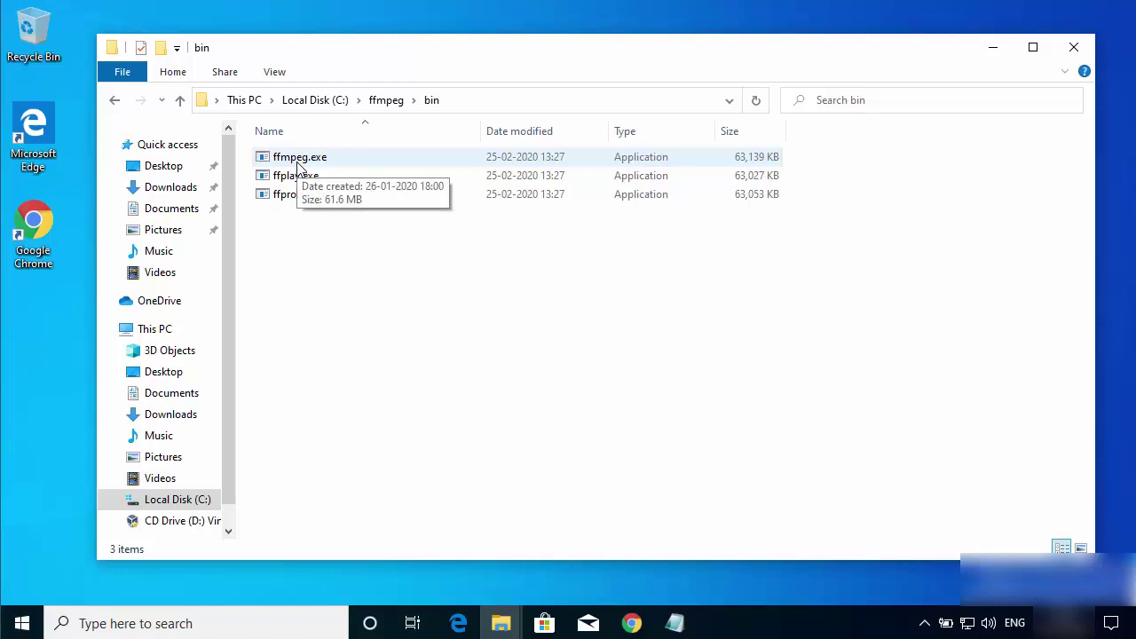
{"action": "left_click", "coordinate": [521, 104]}
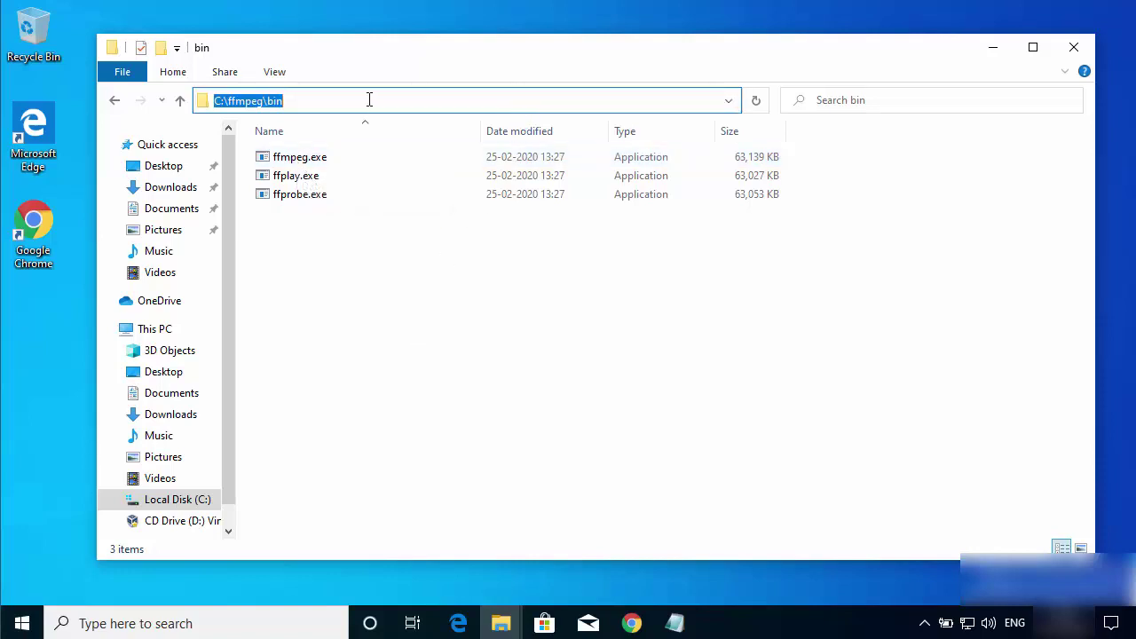
{"action": "left_click_drag", "start_coordinate": [369, 100], "coordinate": [185, 99]}
{"action": "key", "text": "ctrl+c"}
- Search Windows Settings for env, choose to edit the system environment variables, and open the Environment Variables dialog
{"action": "left_click", "coordinate": [25, 625]}
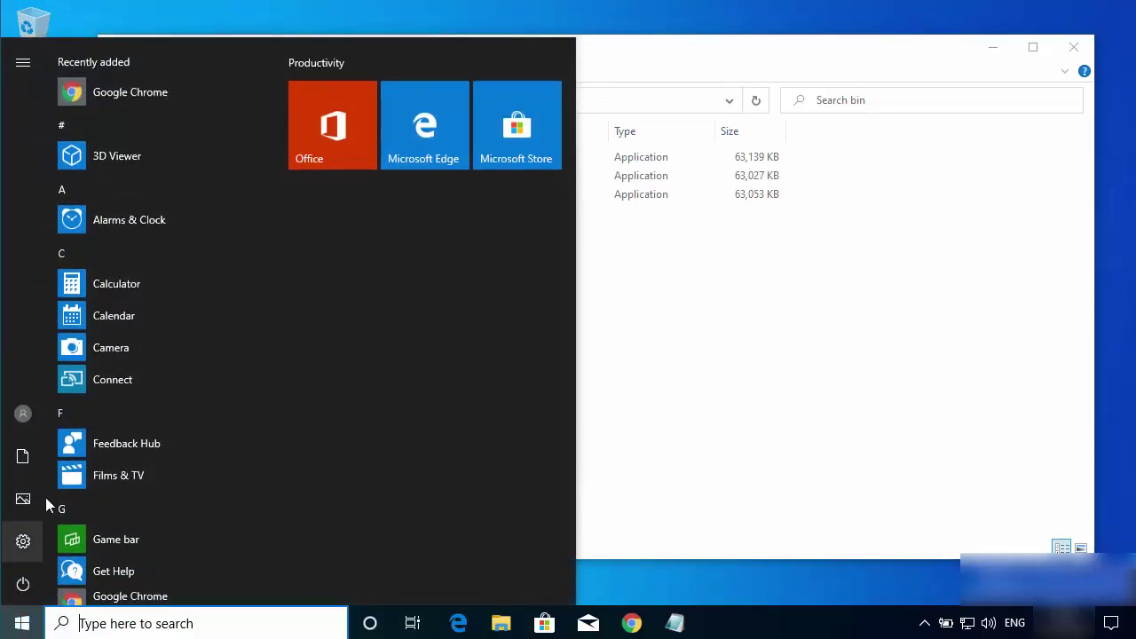
{"action": "mouse_move", "coordinate": [20, 543]}
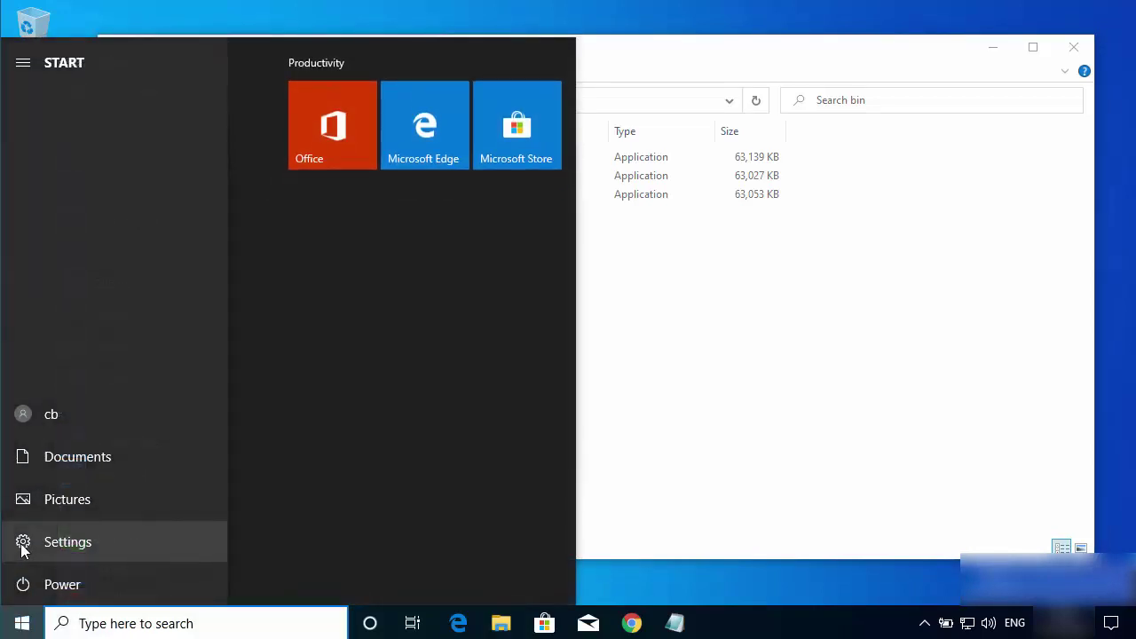
{"action": "left_click", "coordinate": [78, 542]}
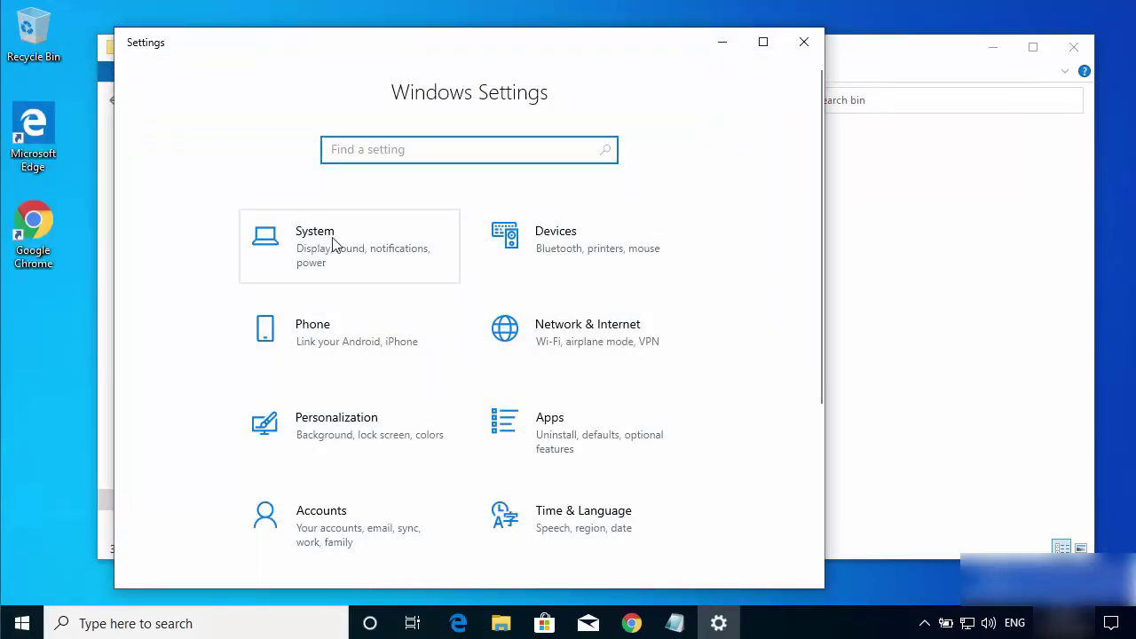
{"action": "left_click", "coordinate": [326, 247]}
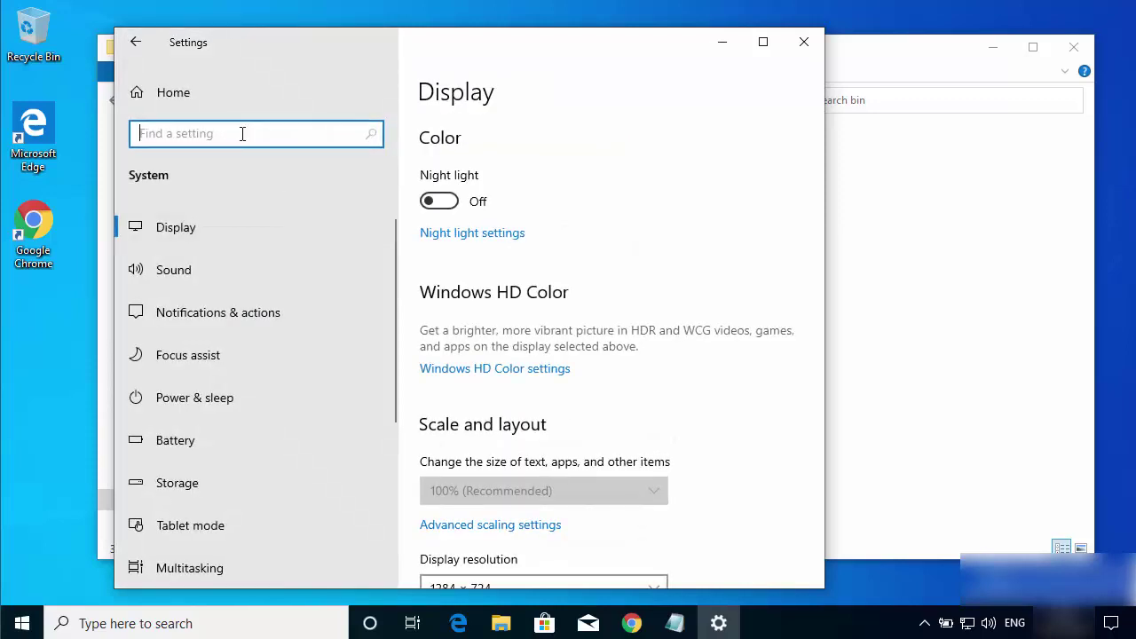
{"action": "type", "text": "env"}
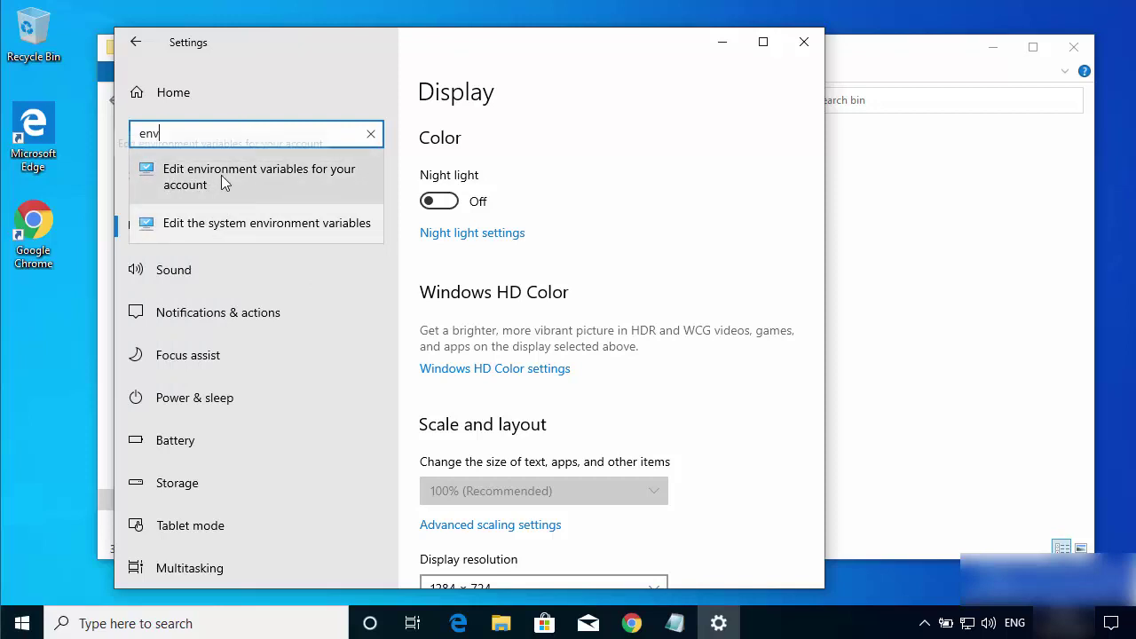
{"action": "left_click", "coordinate": [251, 228]}
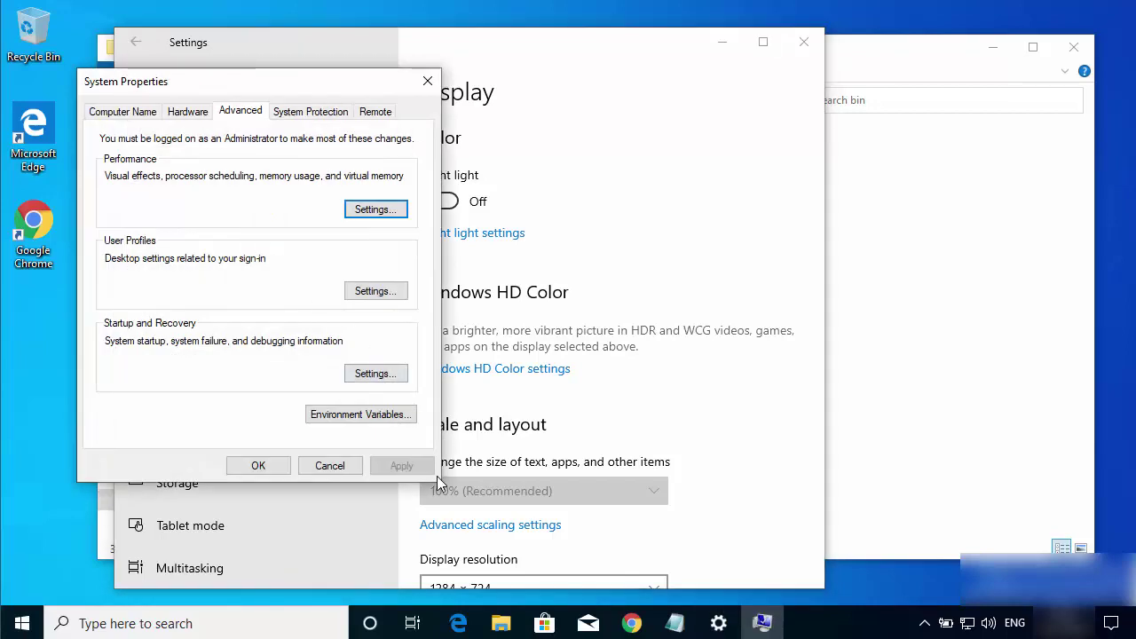
{"action": "left_click", "coordinate": [345, 419]}
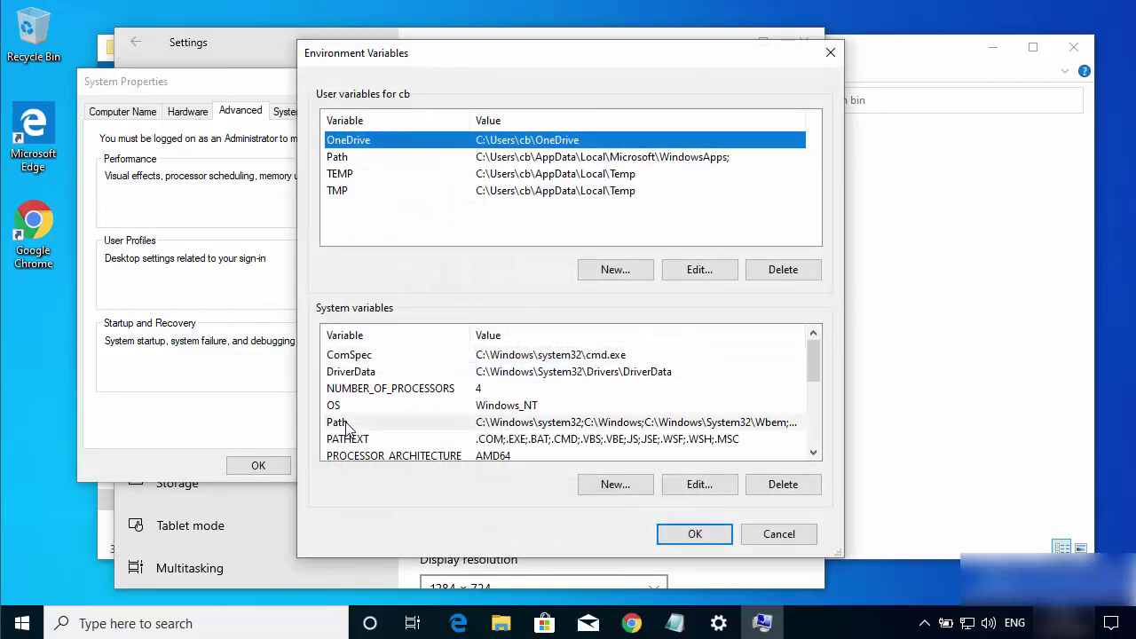
- Add C:\ffmpeg\bin as a new entry in the system Path variable and confirm the changes
{"action": "left_click", "coordinate": [376, 424]}
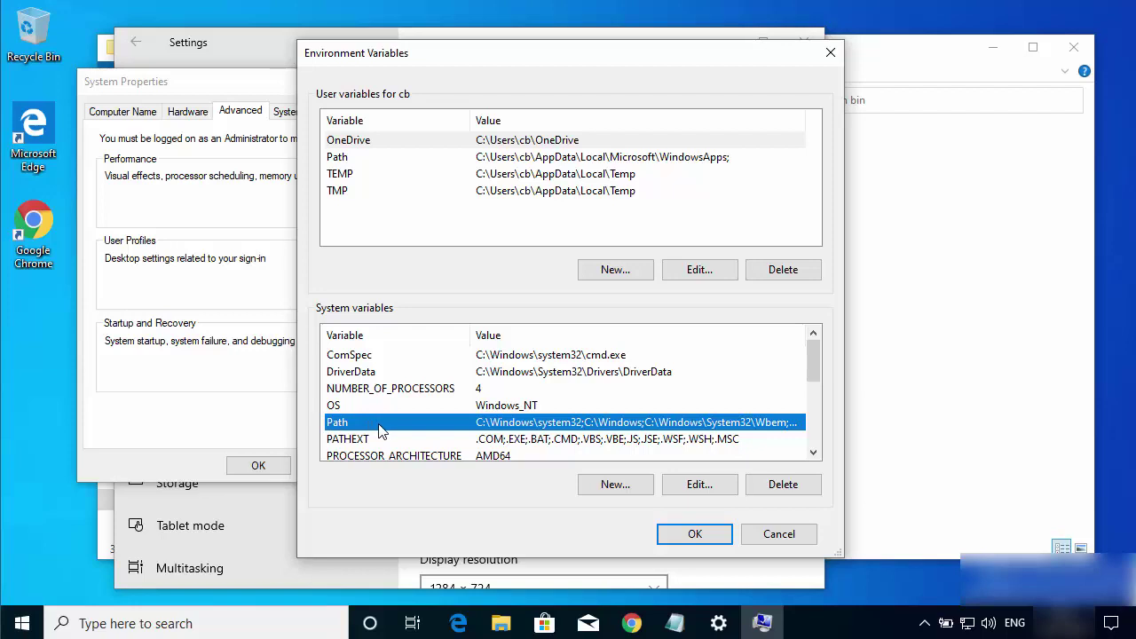
{"action": "left_click", "coordinate": [697, 482]}
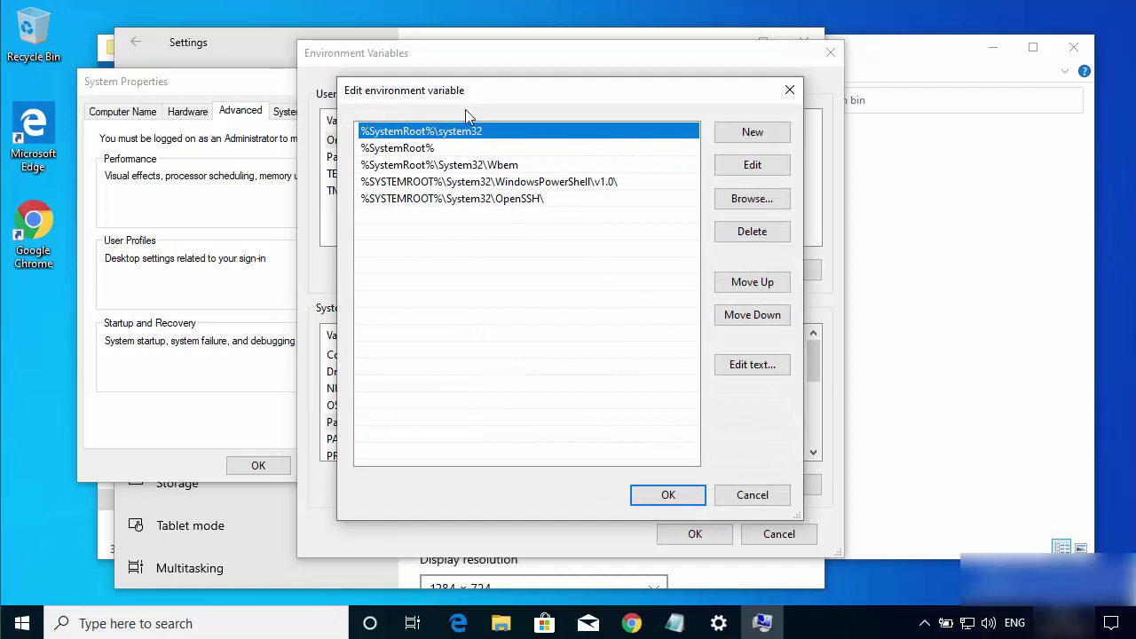
{"action": "left_click", "coordinate": [735, 140]}
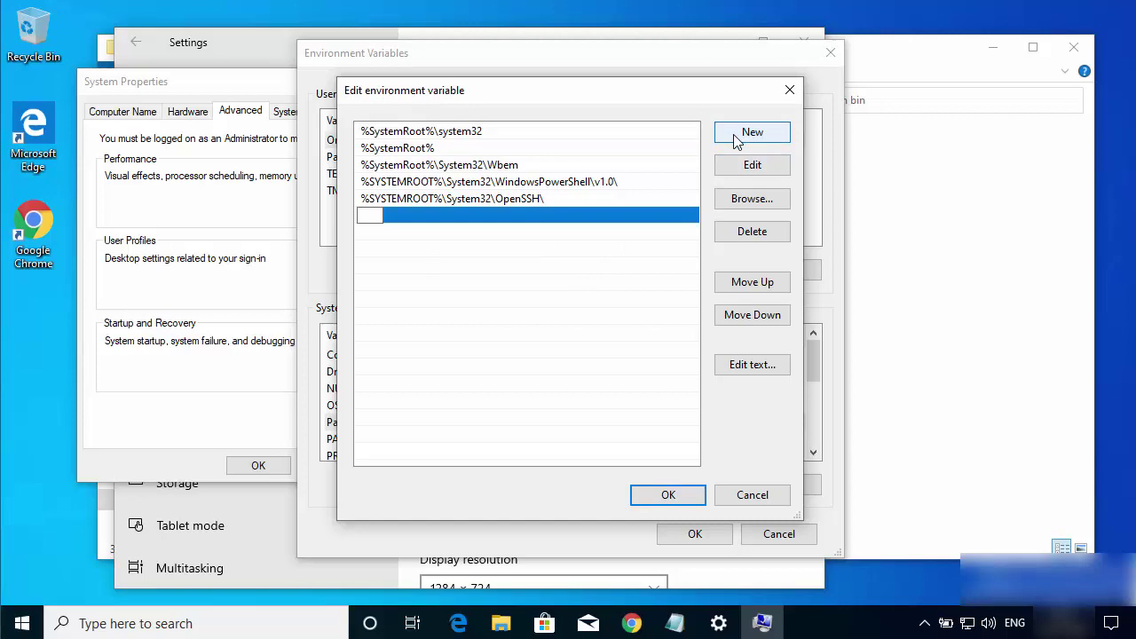
{"action": "key", "text": "ctrl+v"}
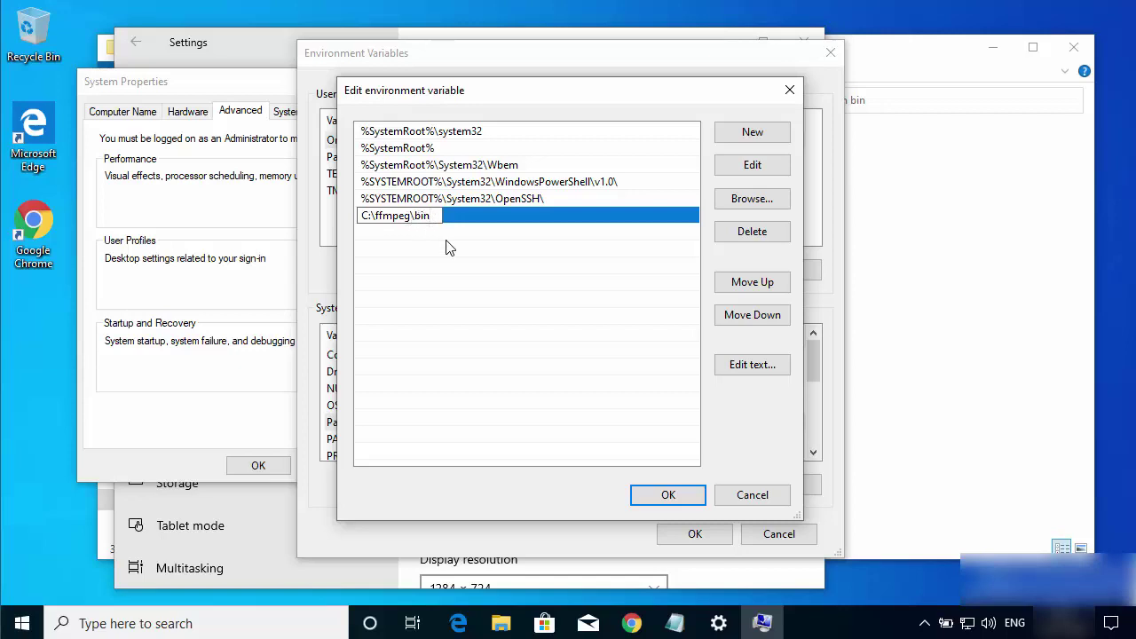
{"action": "left_click", "coordinate": [649, 499]}
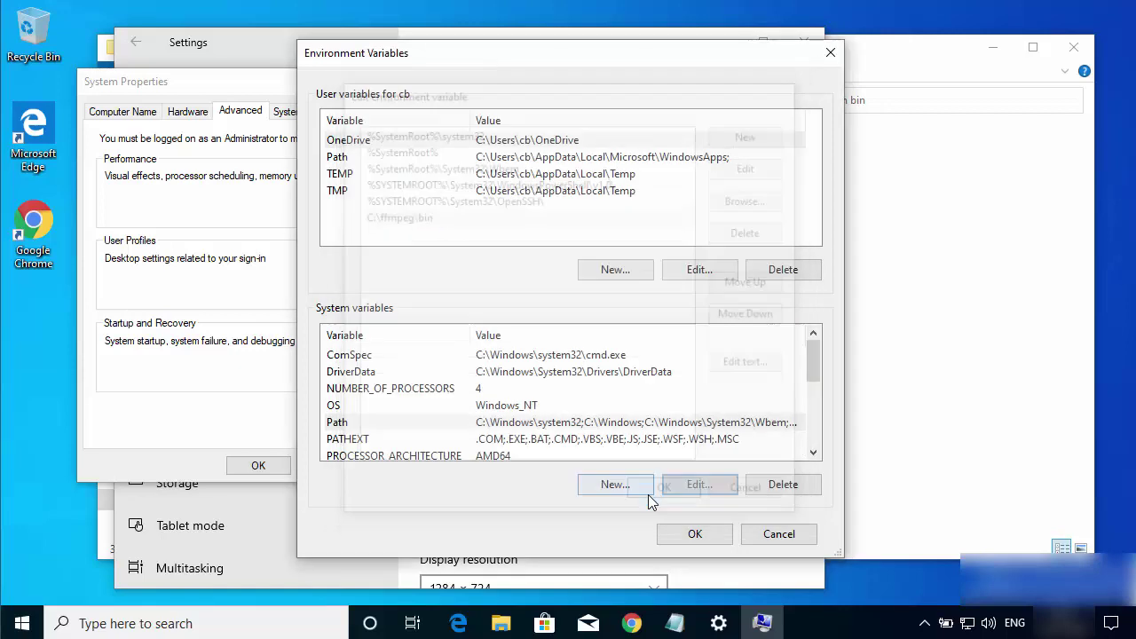
{"action": "left_click", "coordinate": [674, 537]}
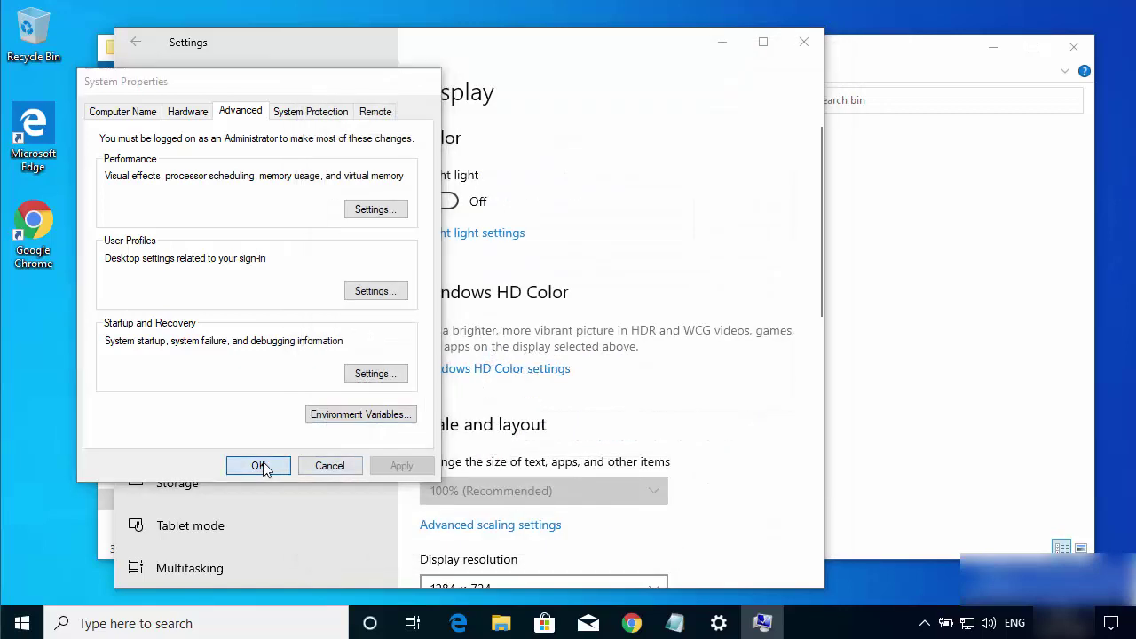
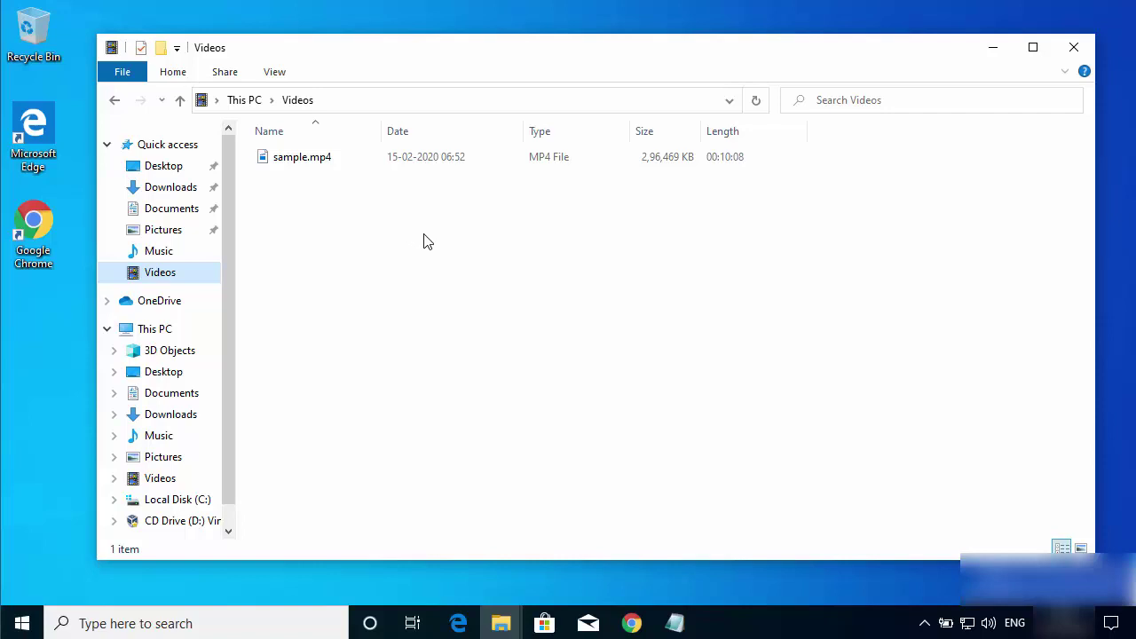
- Search Windows for cmd and open Command Prompt
{"action": "left_click", "coordinate": [423, 241]}
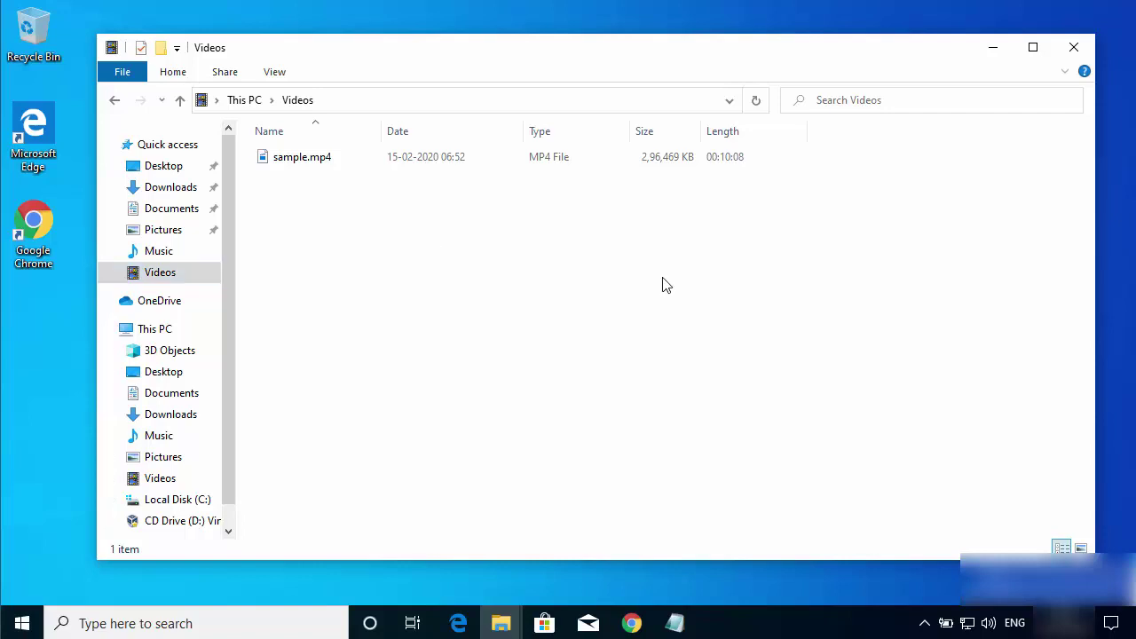
{"action": "left_click", "coordinate": [145, 626]}
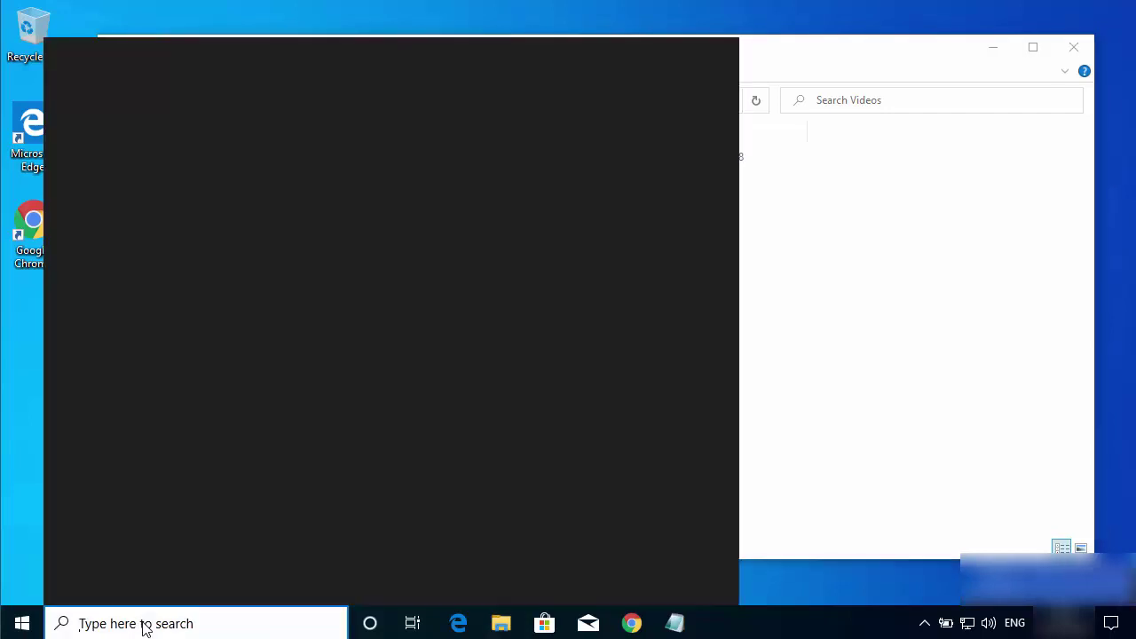
{"action": "type", "text": "cmd"}
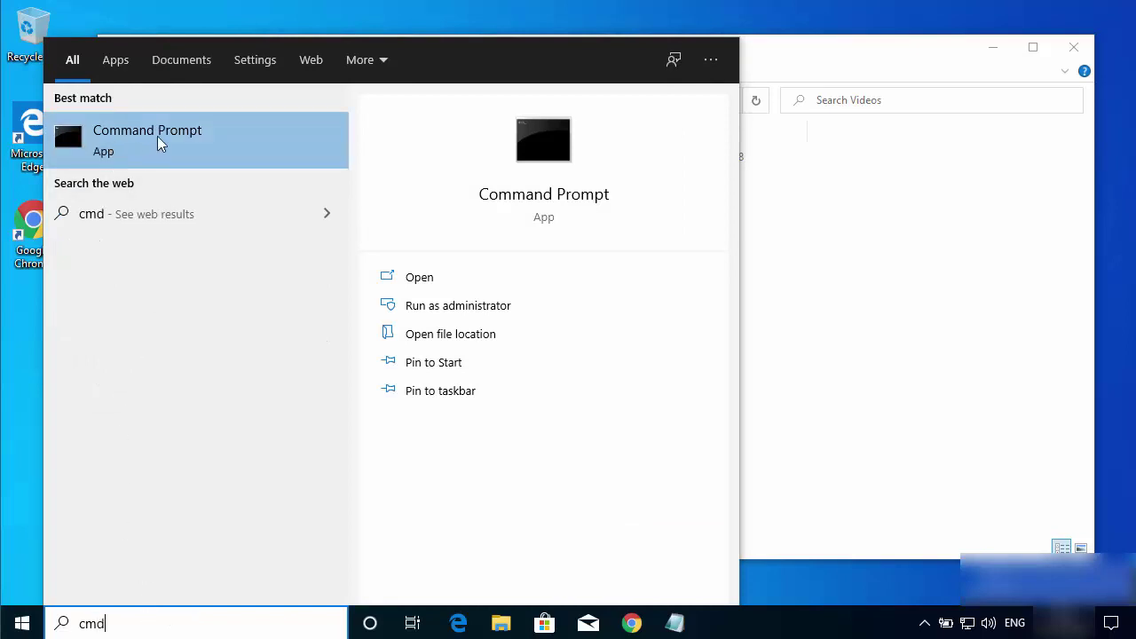
{"action": "left_click", "coordinate": [124, 142]}
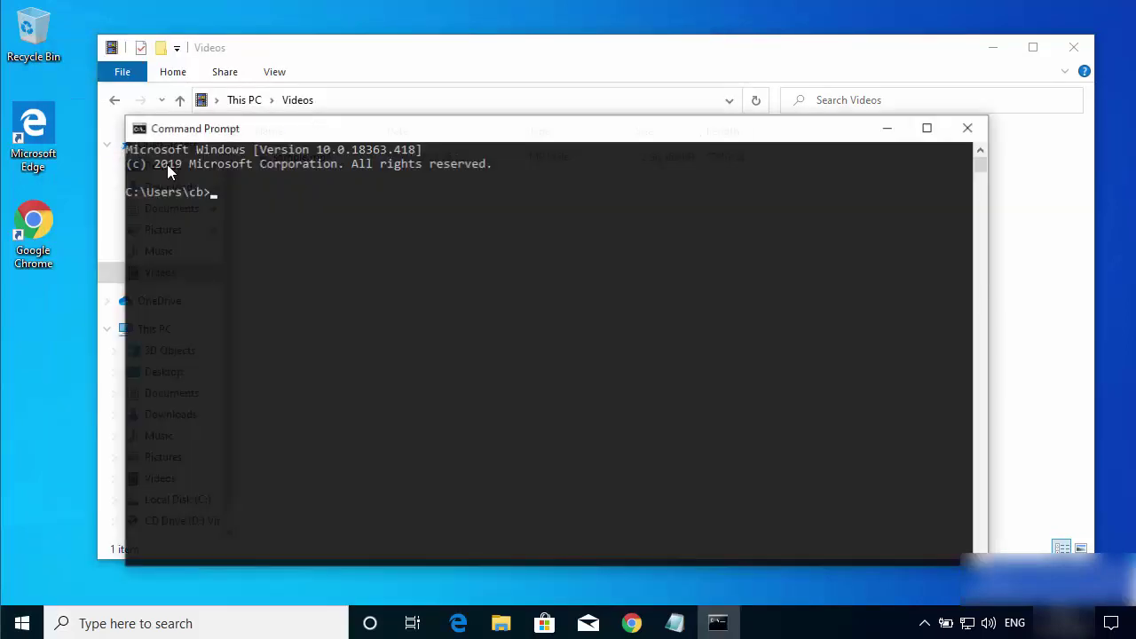
- Set the Command Prompt font size to 24 in its window properties
{"action": "left_click", "coordinate": [137, 129]}
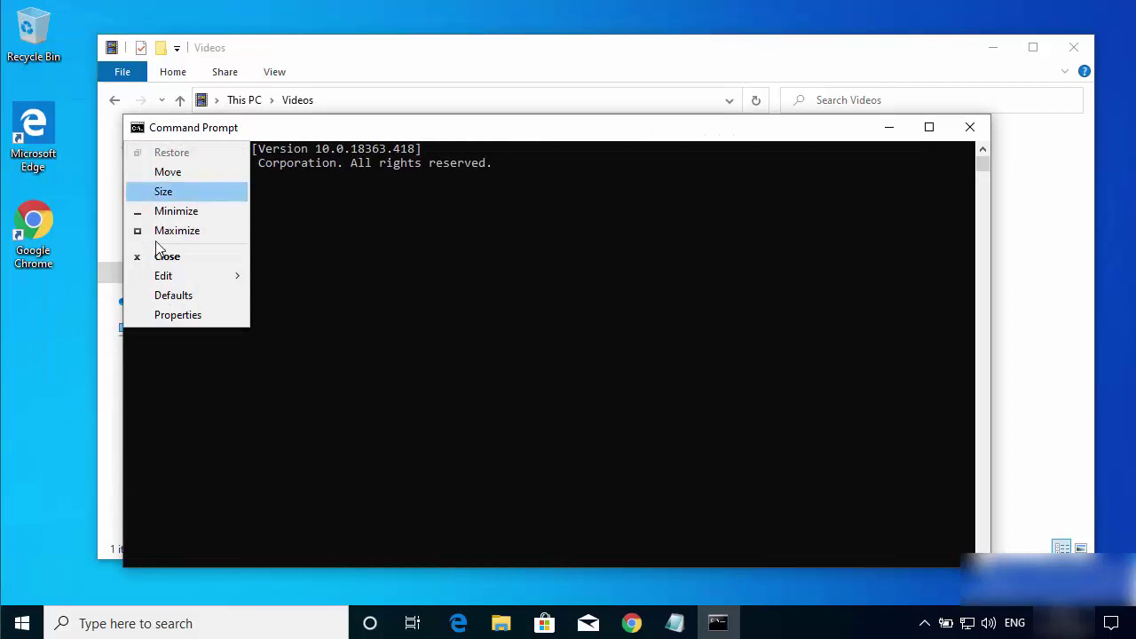
{"action": "left_click", "coordinate": [173, 316]}
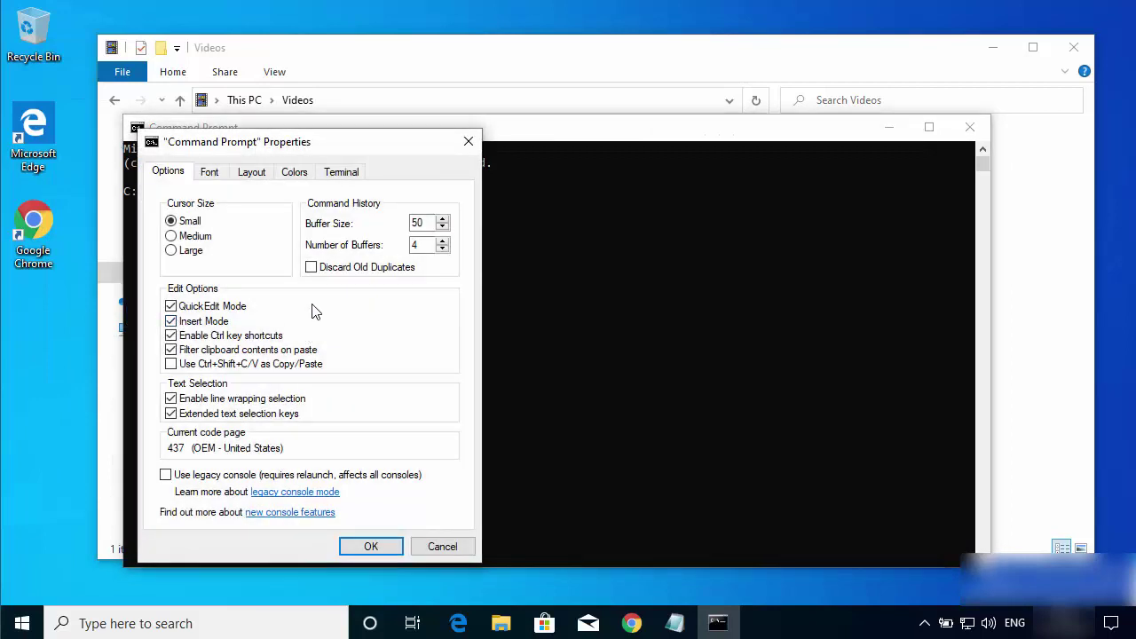
{"action": "left_click", "coordinate": [220, 174]}
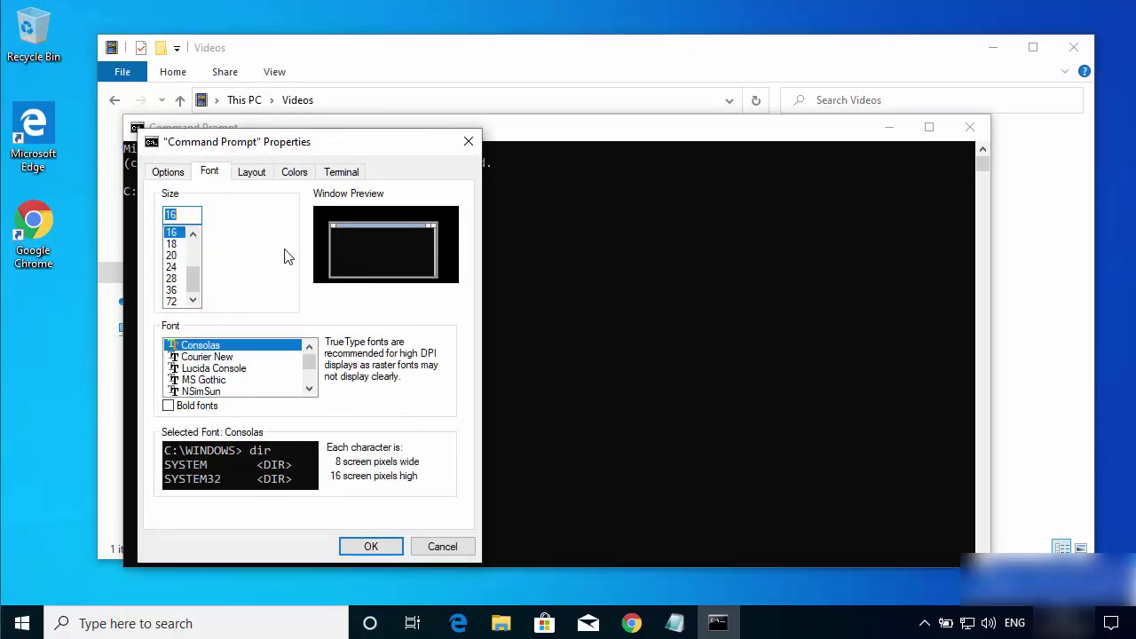
{"action": "left_click", "coordinate": [174, 268]}
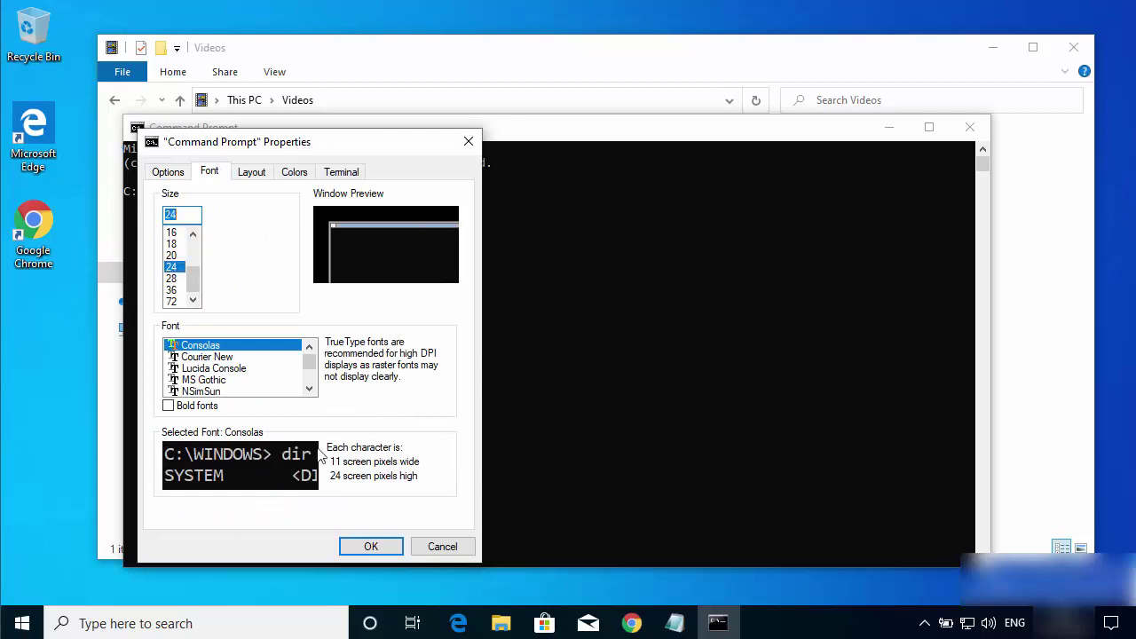
{"action": "left_click", "coordinate": [368, 544]}
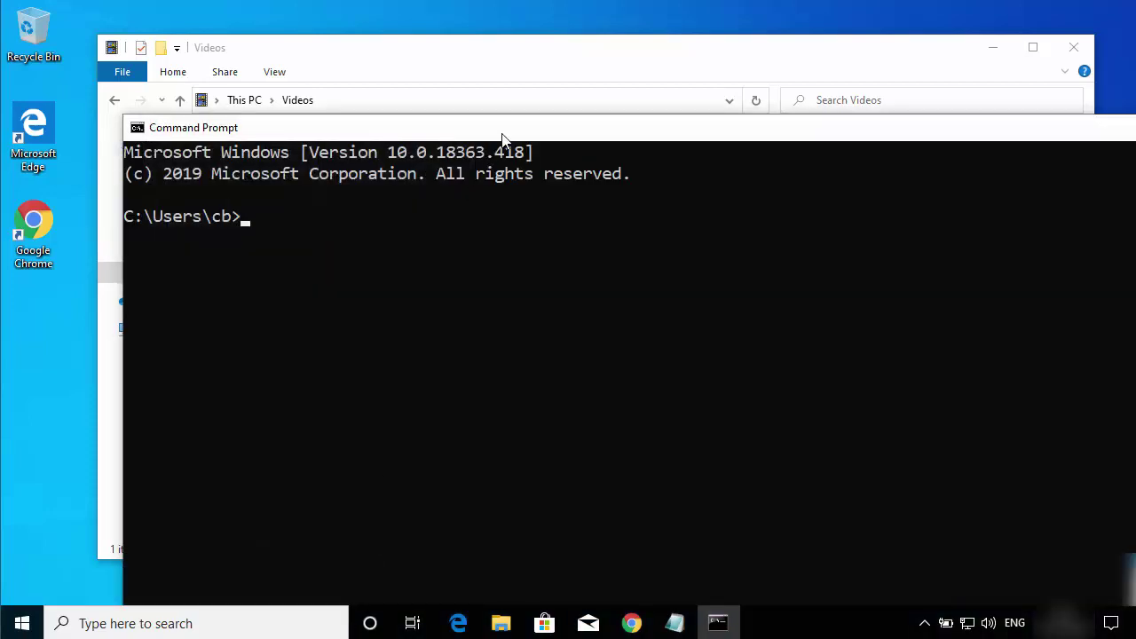
- Check the Videos folder's path in File Explorer and move the Command Prompt window up on the desktop
{"action": "left_click_drag", "start_coordinate": [509, 133], "coordinate": [416, 152]}
{"action": "left_click", "coordinate": [417, 103]}
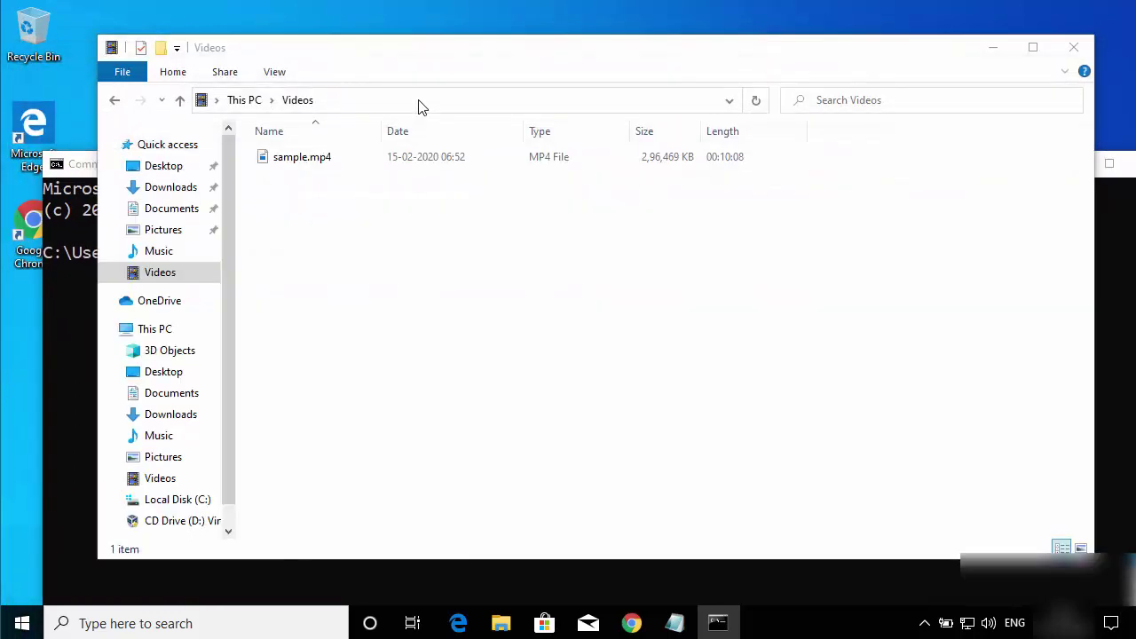
{"action": "left_click", "coordinate": [418, 105]}
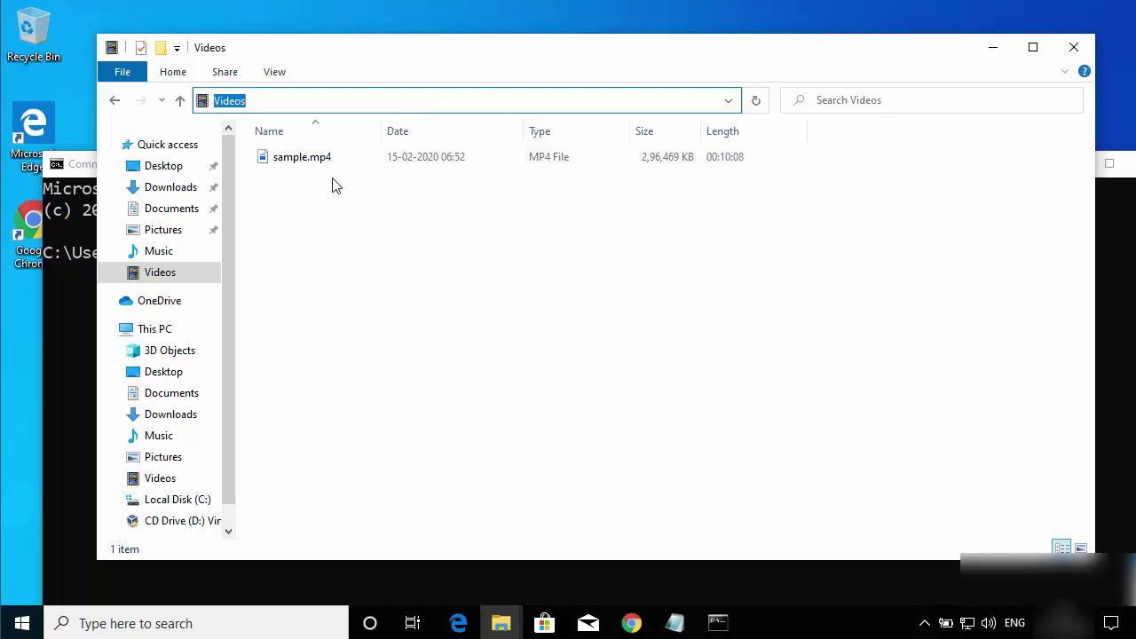
{"action": "left_click", "coordinate": [390, 578]}
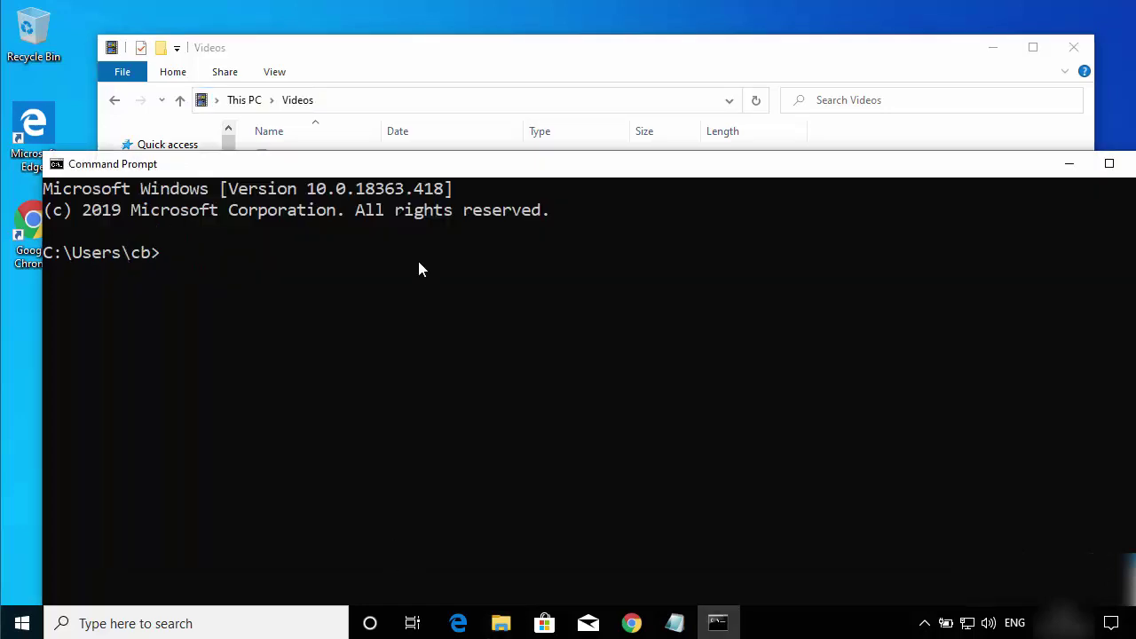
{"action": "left_click_drag", "start_coordinate": [437, 168], "coordinate": [418, 47]}
- Change the Command Prompt's working directory to the Videos folder with cd Videos
{"action": "left_click", "coordinate": [360, 174]}
{"action": "type", "text": "cd"}
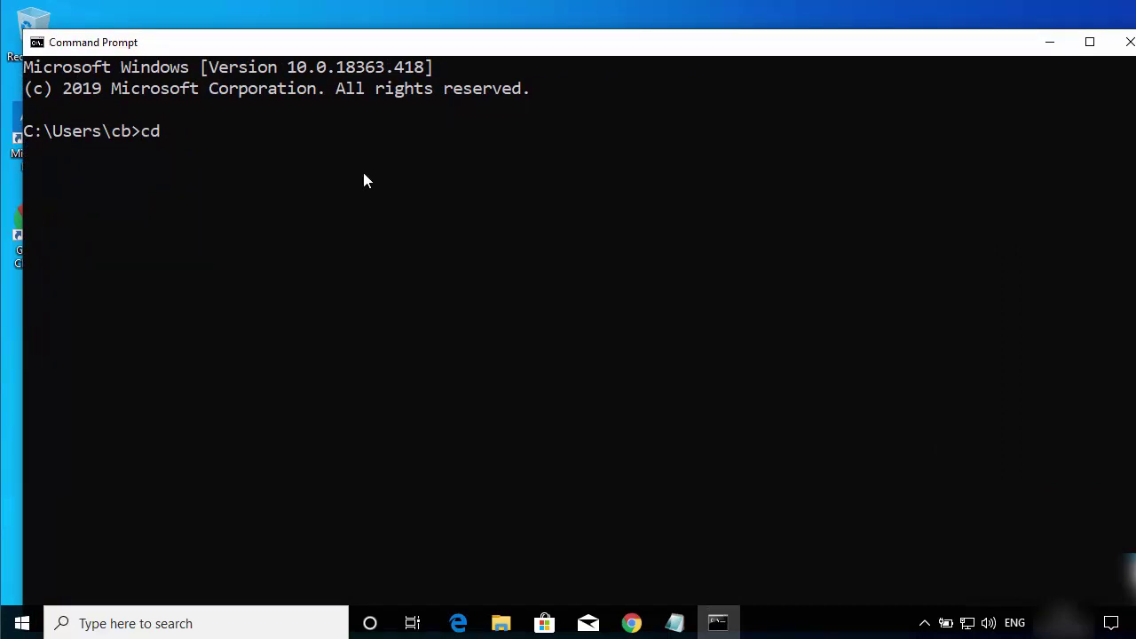
{"action": "type", "text": "Videos"}
{"action": "key", "text": "Return"}
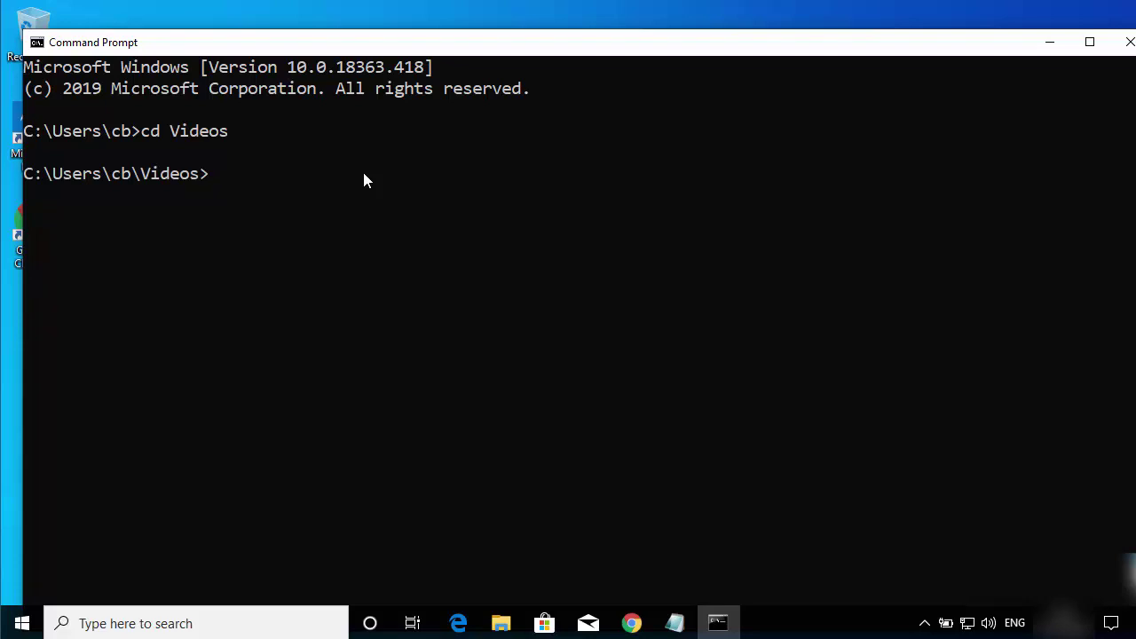
- List the Videos directory with dir and highlight the sample.mp4 file name in the output
{"action": "type", "text": "dir"}
{"action": "key", "text": "Return"}
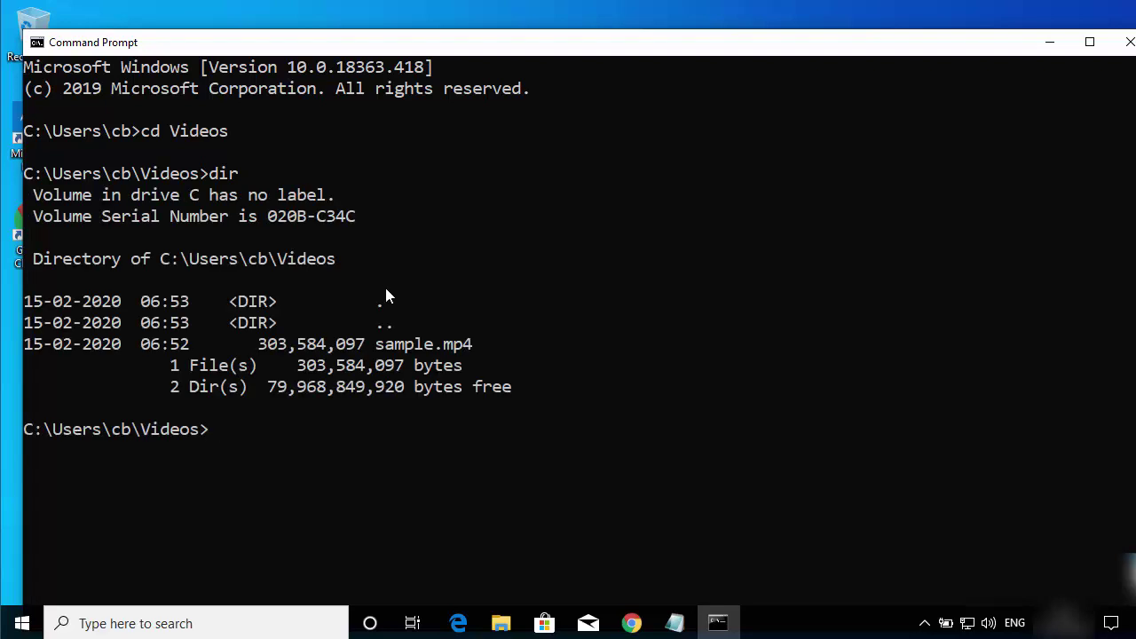
{"action": "left_click_drag", "start_coordinate": [378, 343], "coordinate": [472, 351]}
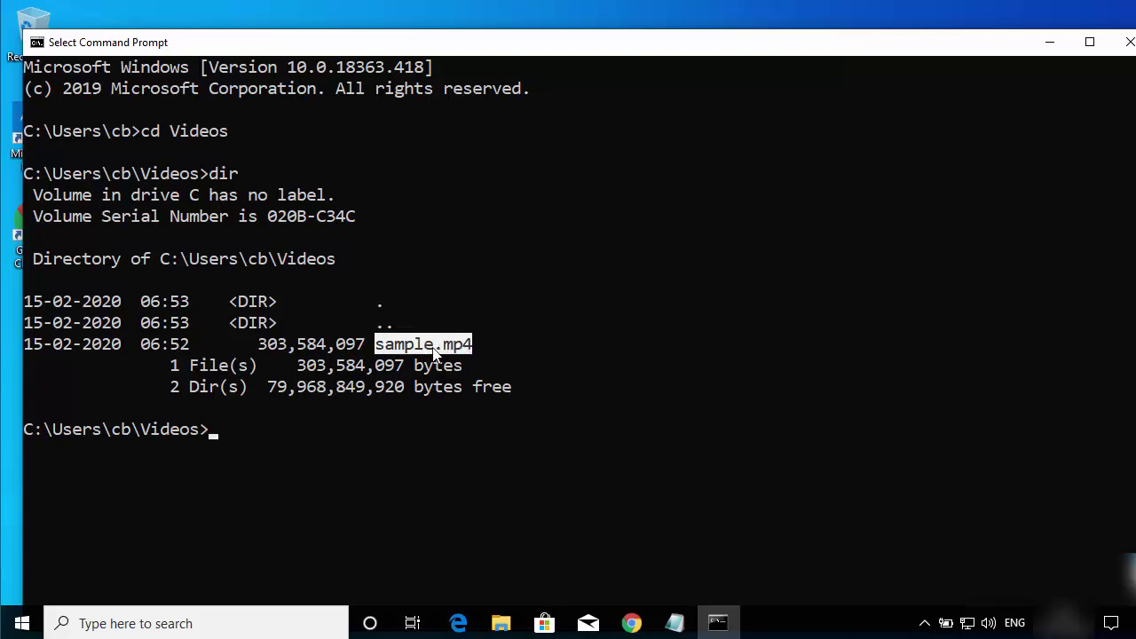
- Clear the text selection, run ffmpeg without arguments in the Videos folder, and review its version and configuration output
{"action": "left_click", "coordinate": [380, 430]}
{"action": "left_click", "coordinate": [324, 446]}
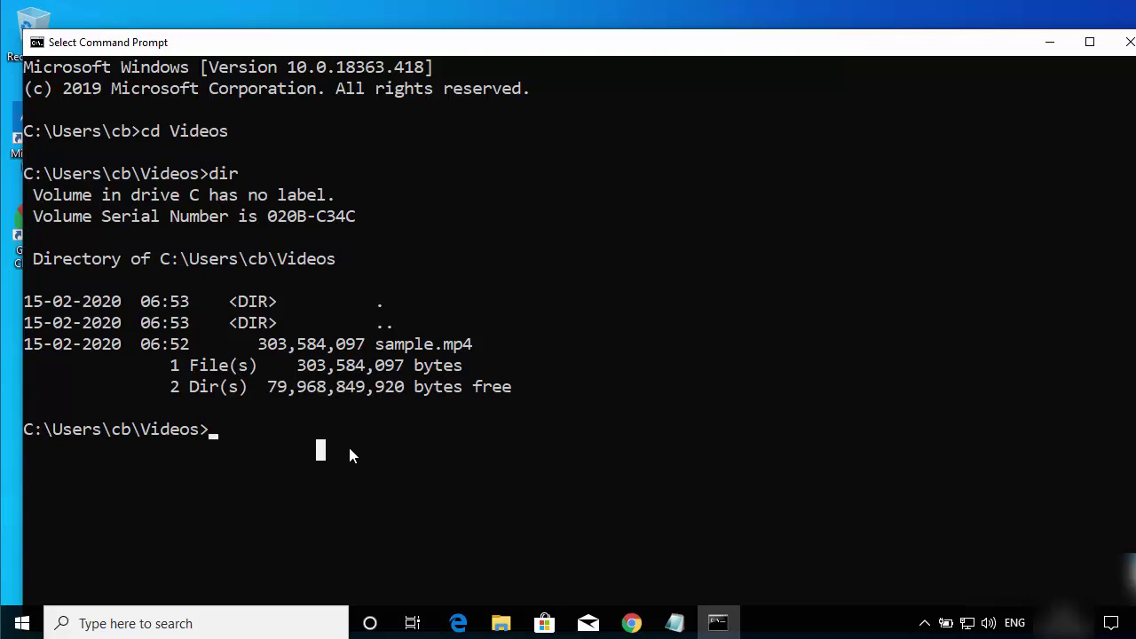
{"action": "type", "text": "ff"}
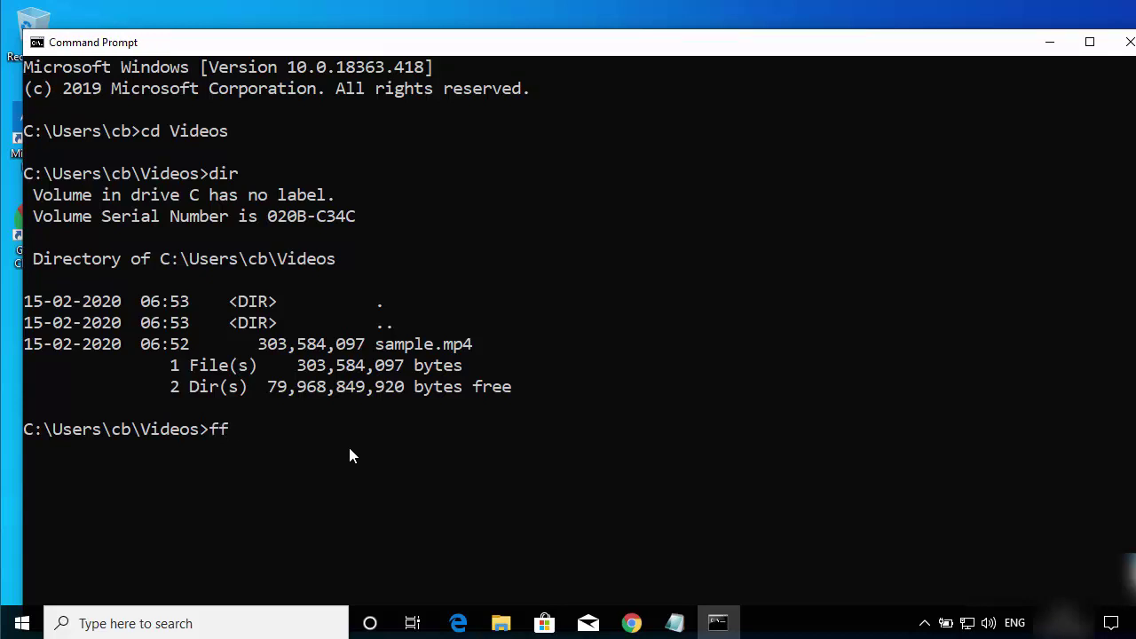
{"action": "type", "text": "mpeg"}
{"action": "key", "text": "Return"}
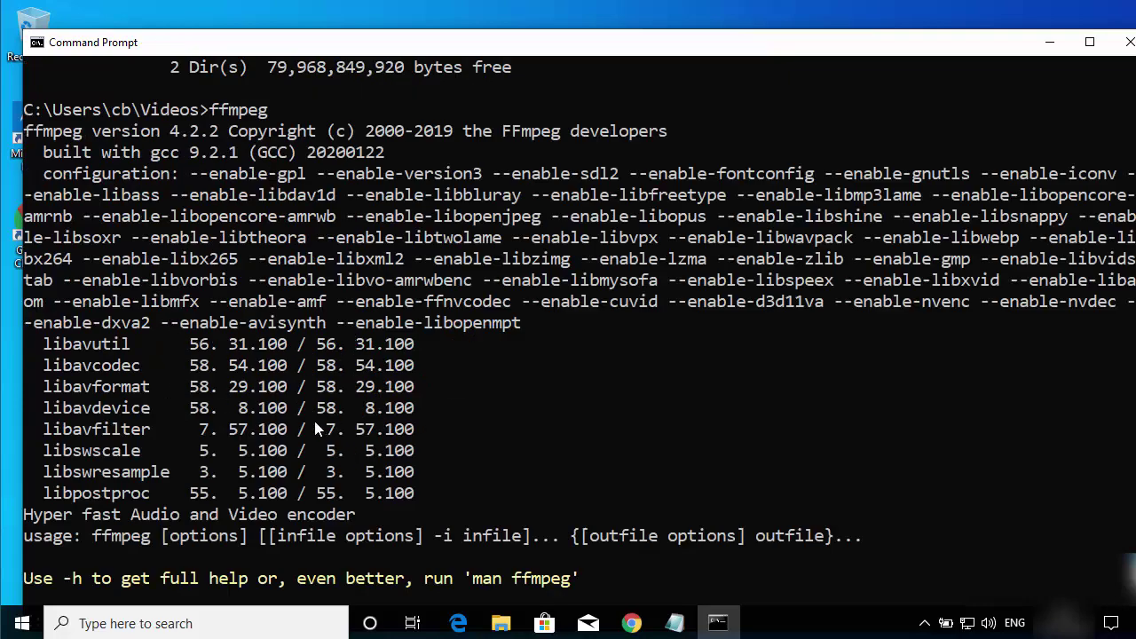
{"action": "scroll", "coordinate": [335, 368], "scroll_direction": "up", "scroll_amount": 3}
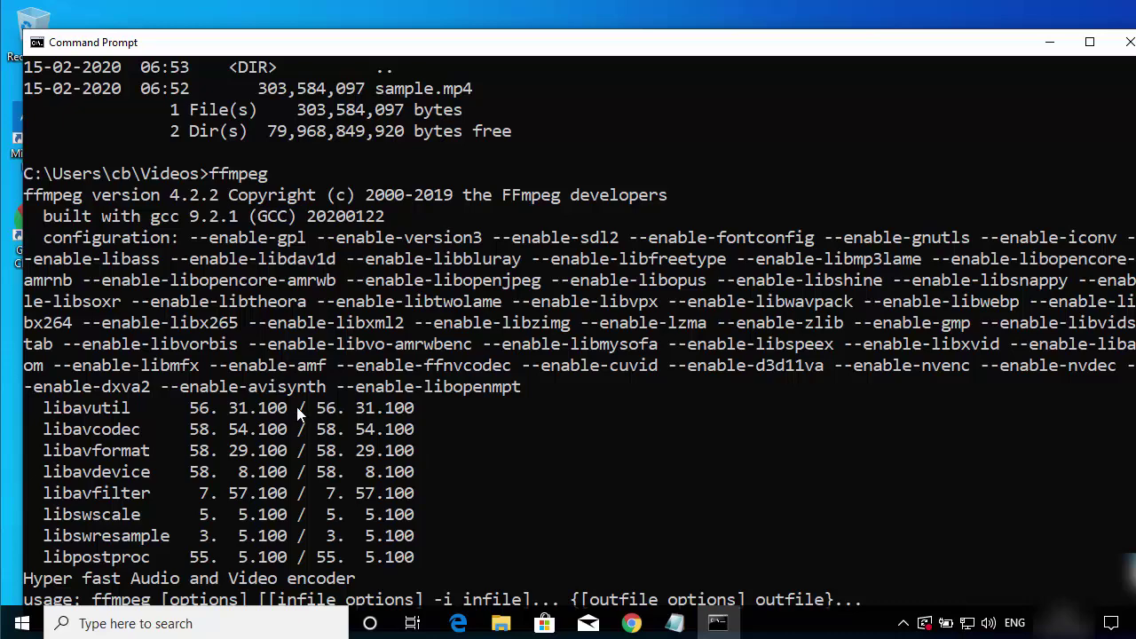
{"action": "scroll", "coordinate": [409, 411], "scroll_direction": "up", "scroll_amount": 3}
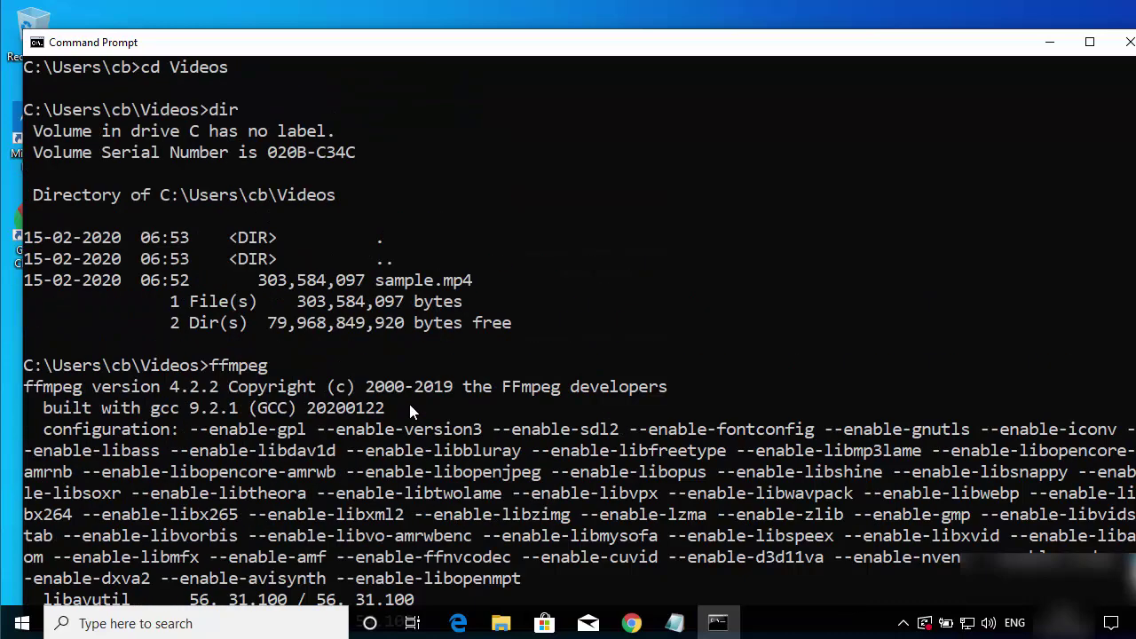
{"action": "scroll", "coordinate": [409, 411], "scroll_direction": "down", "scroll_amount": 6}
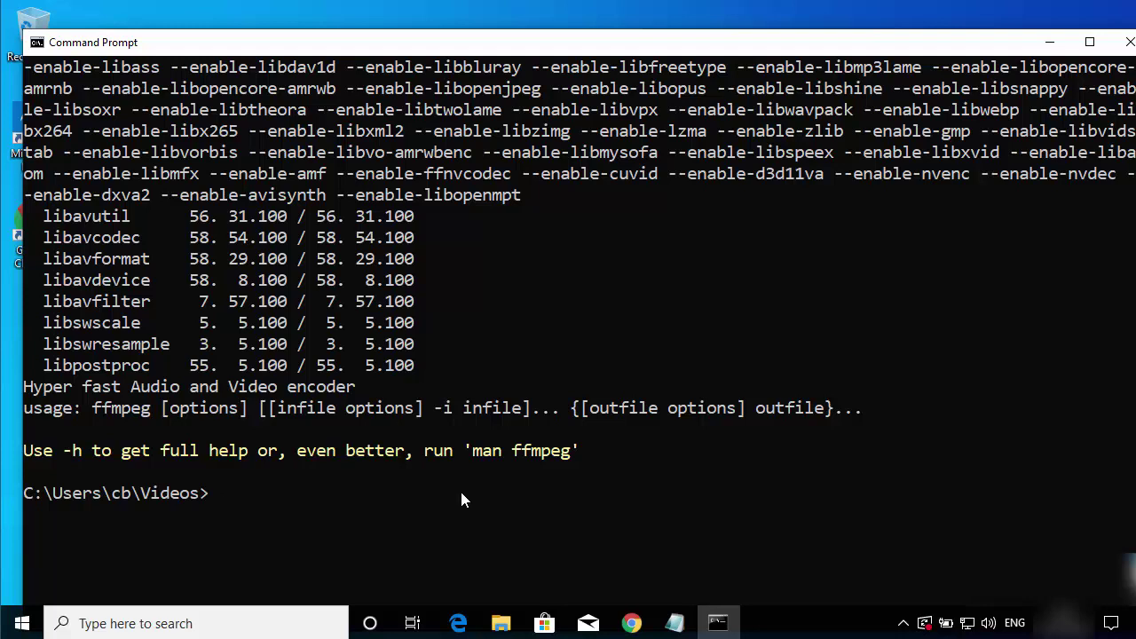
- Convert sample.mp4 to a new file by running ffmpeg -i sample.mp4 sample-small.mp4
{"action": "type", "text": "ffmpeg -i sa"}
{"action": "key", "text": "Tab"}
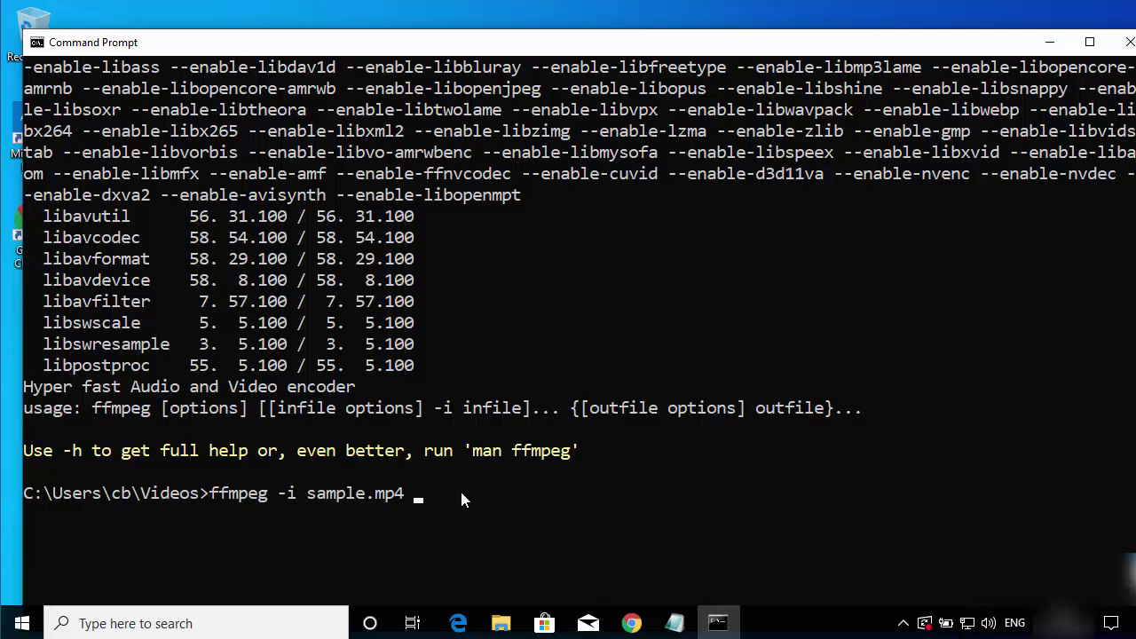
{"action": "type", "text": "s"}
{"action": "key", "text": "Tab"}
{"action": "key", "text": "Left"}
{"action": "key", "text": "Left"}
{"action": "key", "text": "Left"}
{"action": "key", "text": "Left"}
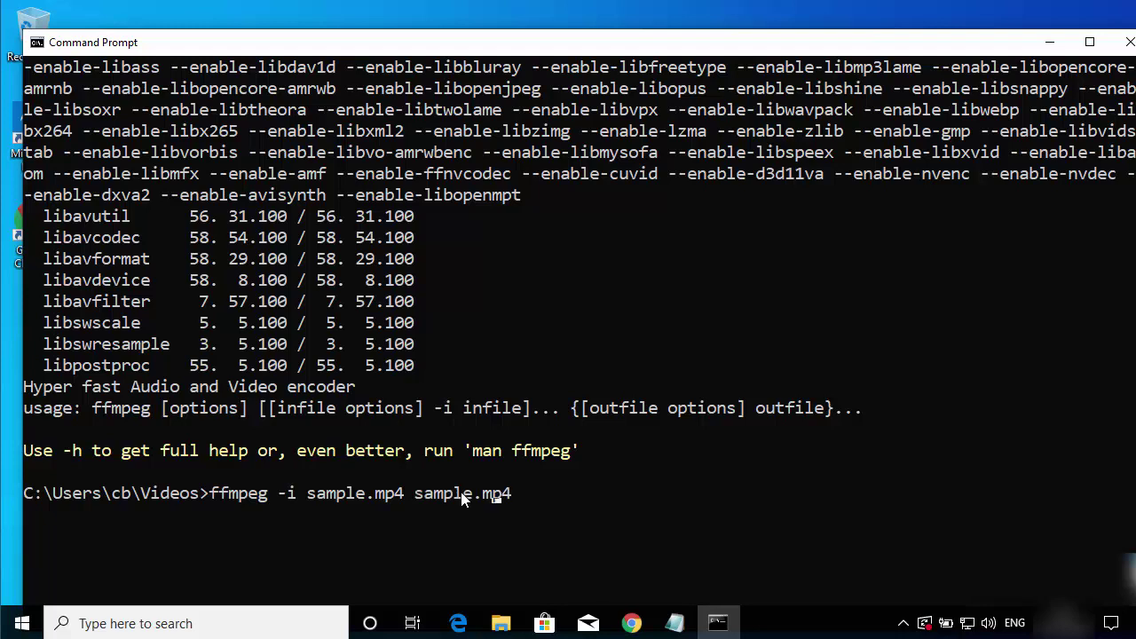
{"action": "type", "text": "?"}
{"action": "key", "text": "BackSpace"}
{"action": "type", "text": "-small"}
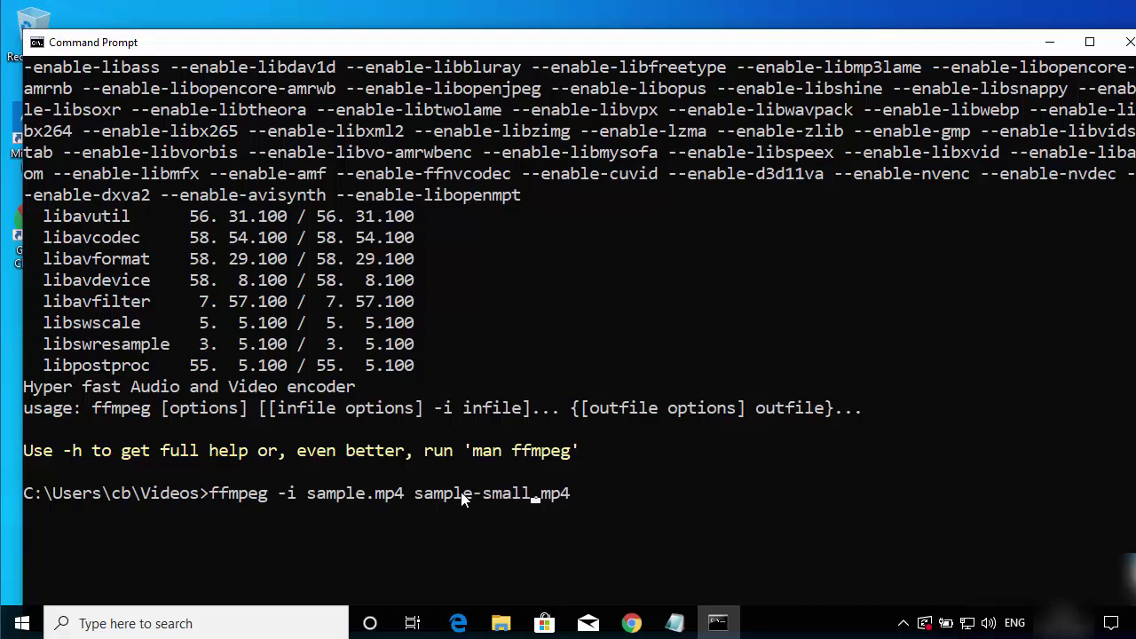
{"action": "key", "text": "Return"}
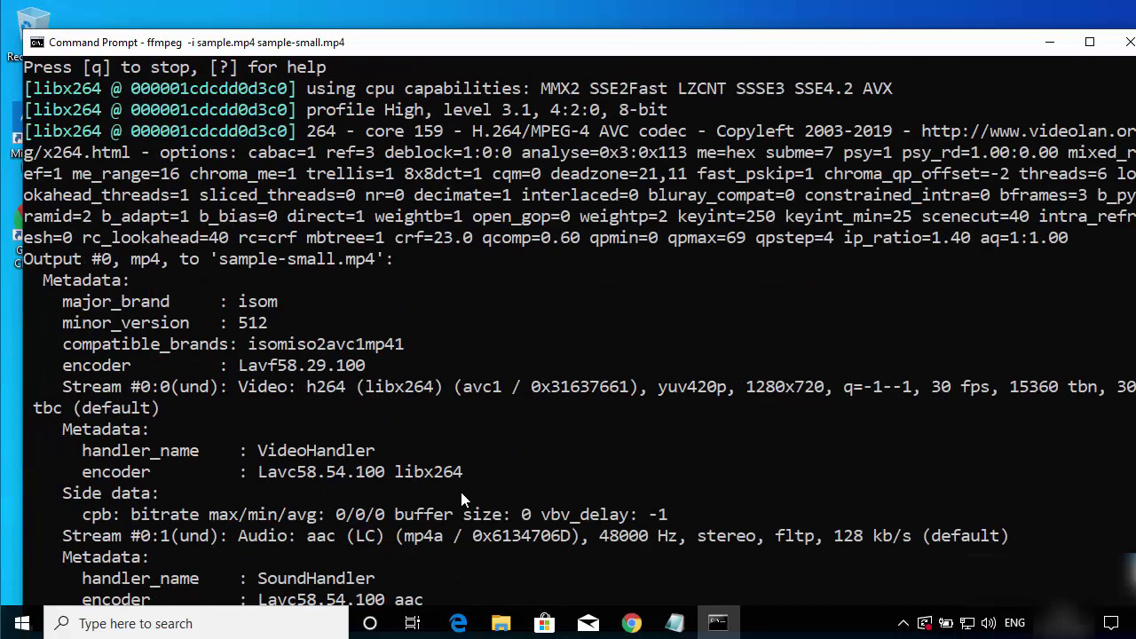
- Reposition the Command Prompt window to show its full width and examine the running conversion's stream and progress output
{"action": "double_click", "coordinate": [436, 42]}
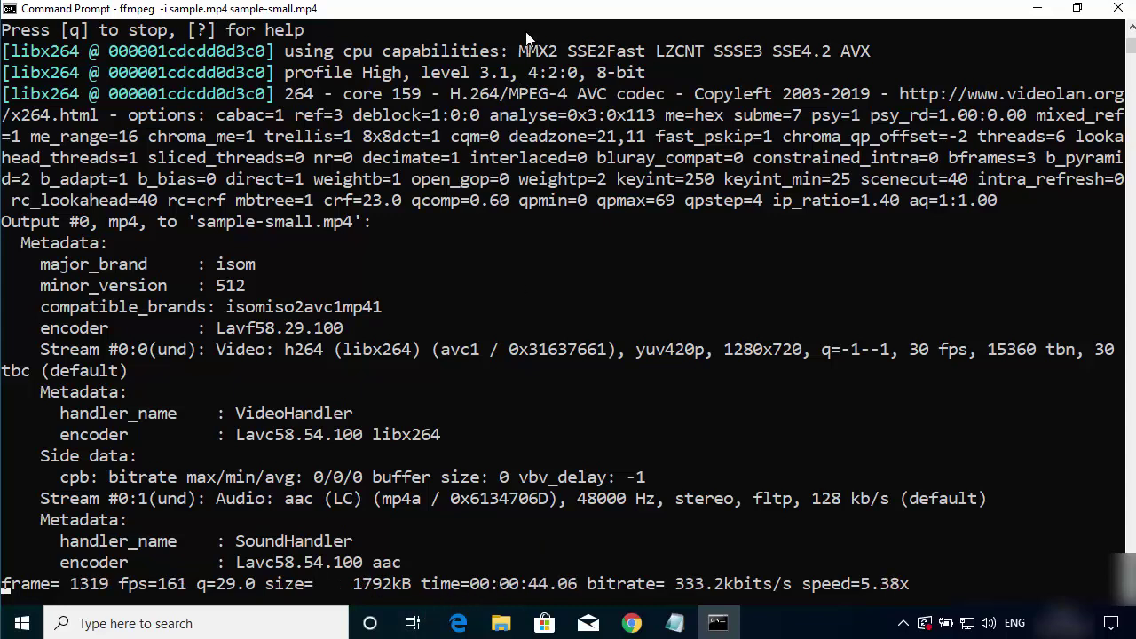
{"action": "left_click_drag", "start_coordinate": [495, 11], "coordinate": [499, 18]}
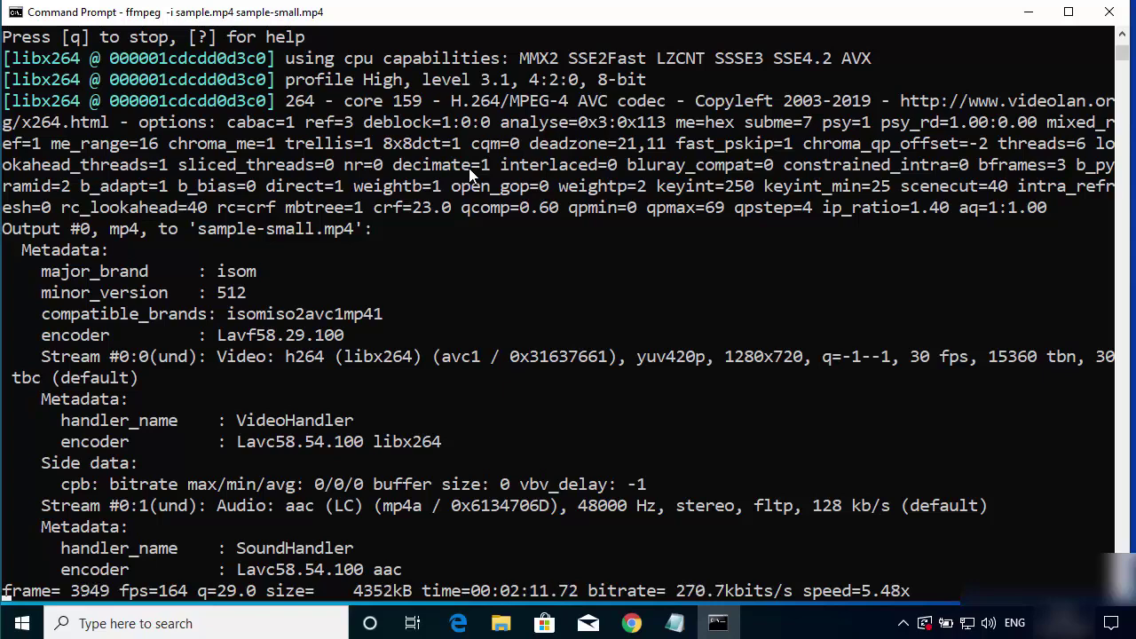
{"action": "left_click", "coordinate": [380, 335]}
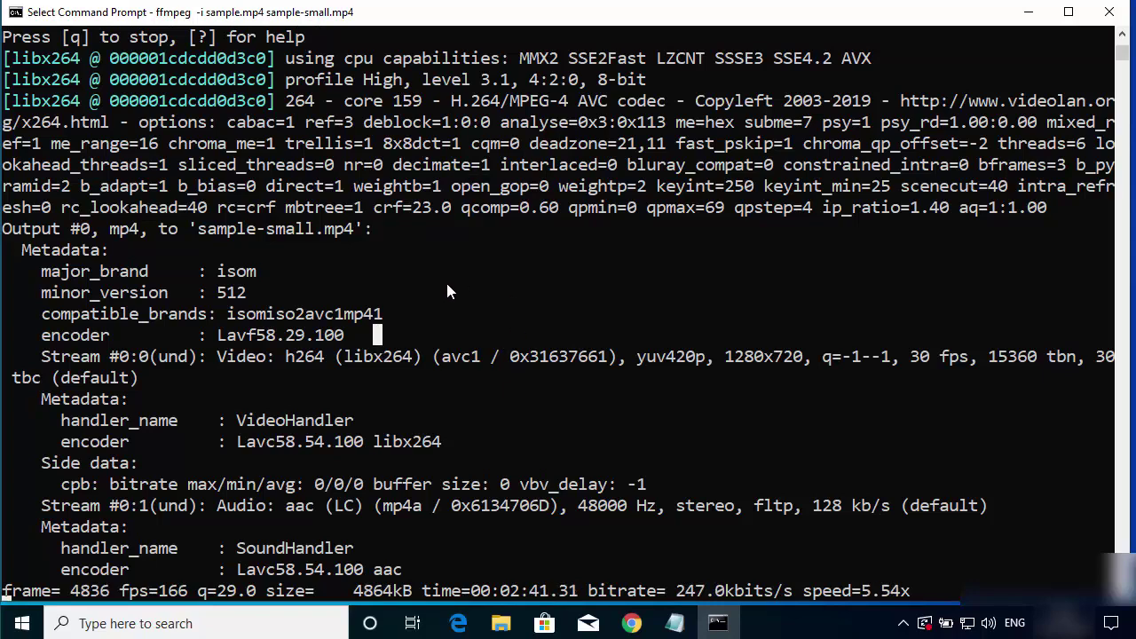
{"action": "scroll", "coordinate": [448, 284], "scroll_direction": "up", "scroll_amount": 1}
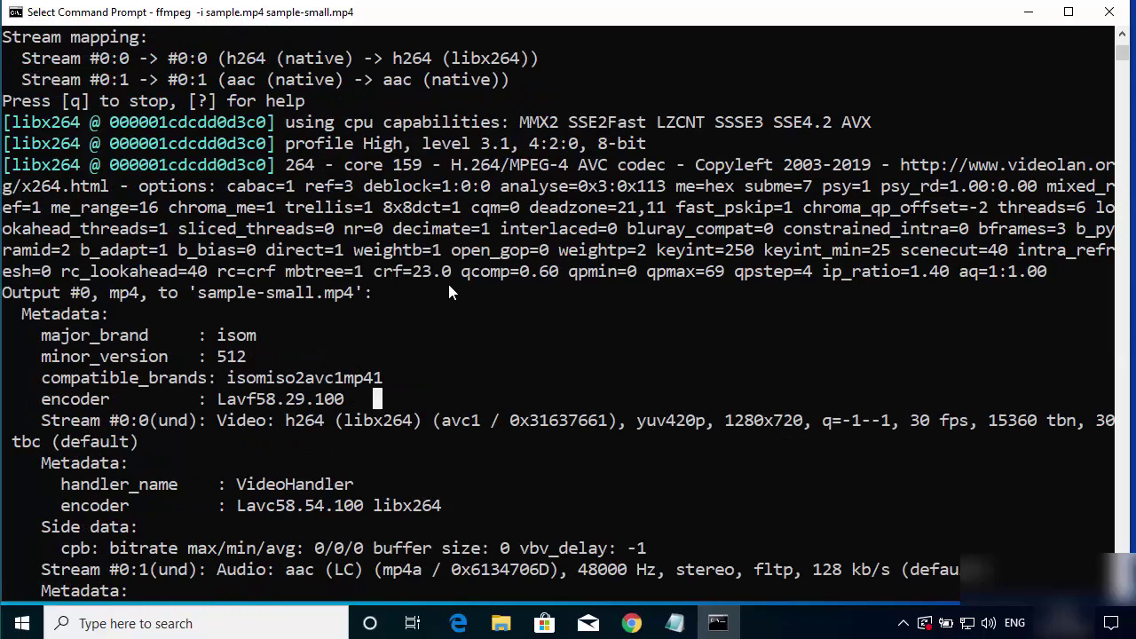
{"action": "scroll", "coordinate": [447, 284], "scroll_direction": "down", "scroll_amount": 2}
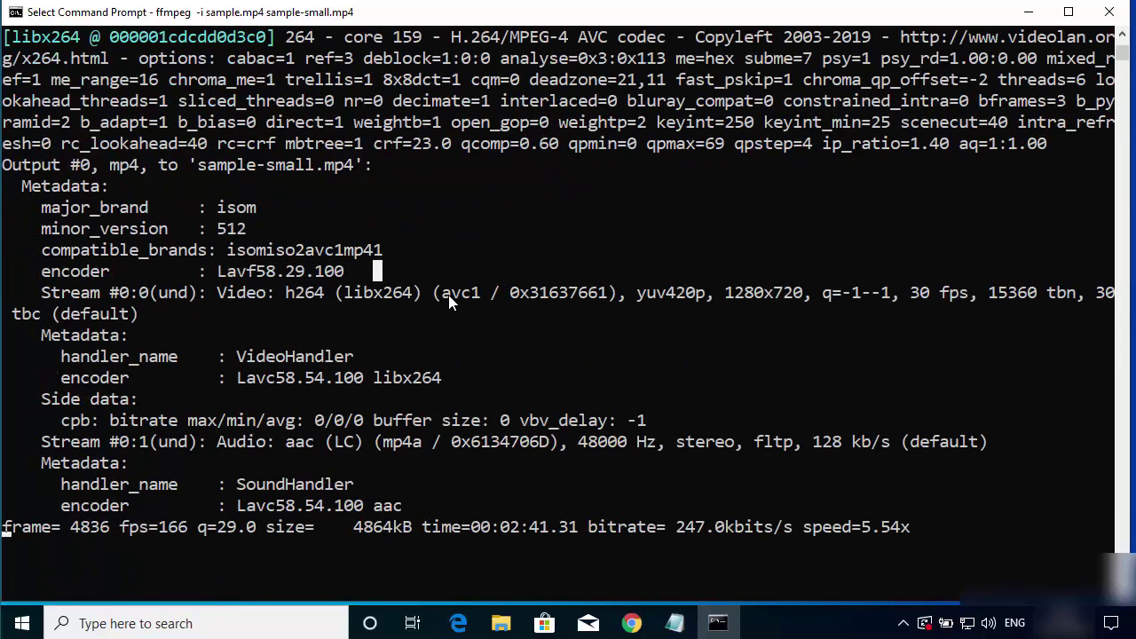
{"action": "right_click", "coordinate": [448, 294]}
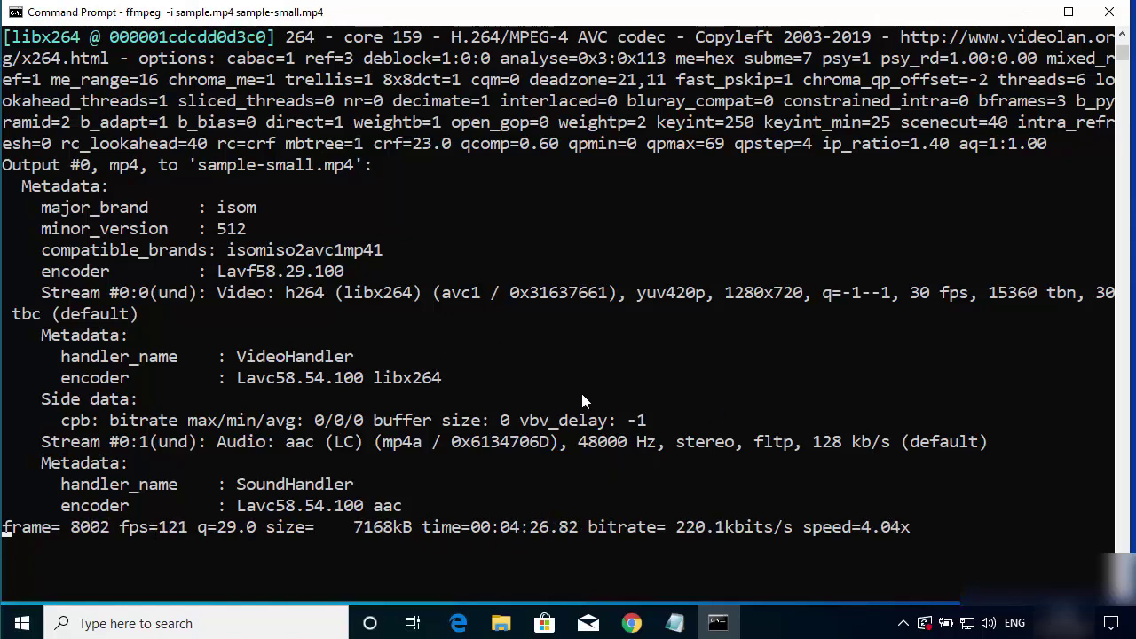
- Check the Videos folder in File Explorer for sample-small.mp4 during the conversion, and return to Command Prompt
{"action": "left_click", "coordinate": [1026, 13]}
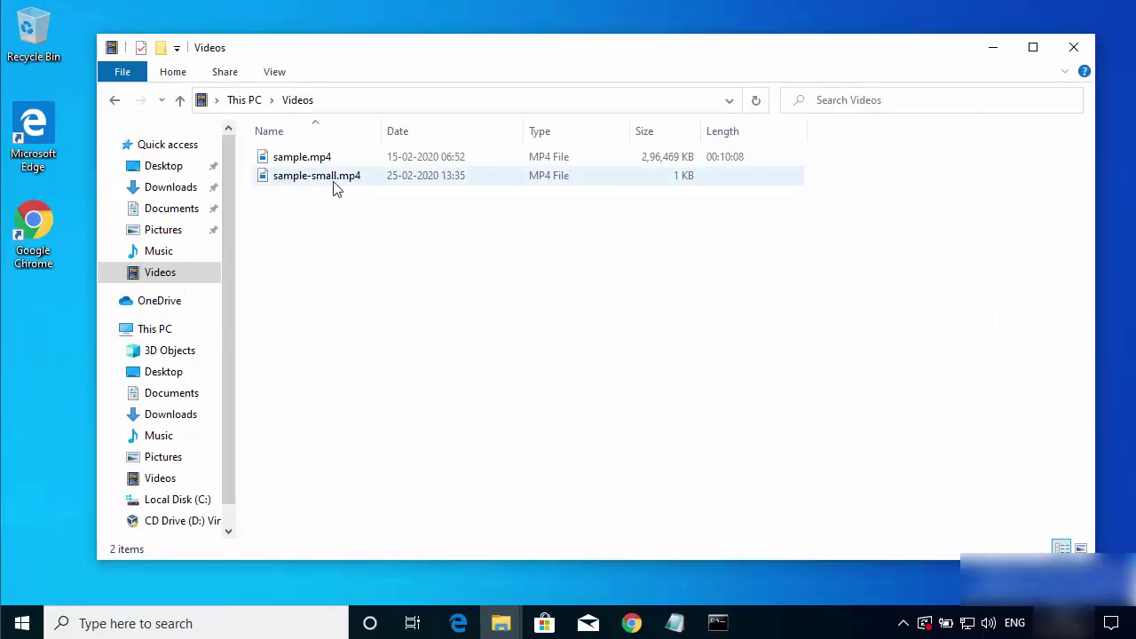
{"action": "left_click", "coordinate": [717, 622]}
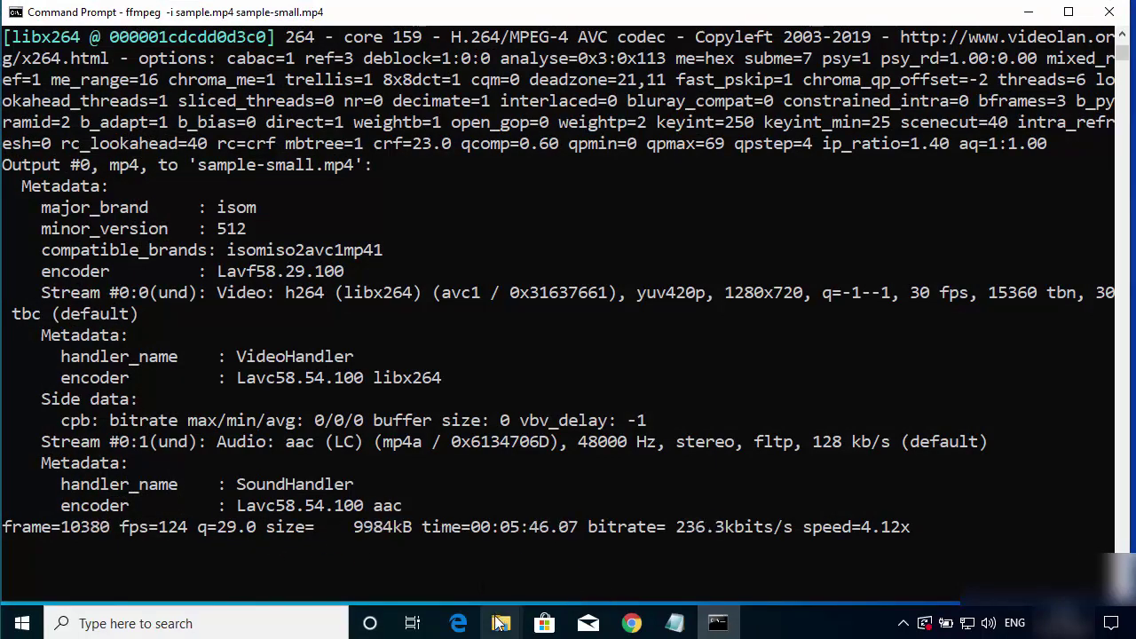
{"action": "mouse_move", "coordinate": [502, 621]}
{"action": "left_click", "coordinate": [630, 572]}
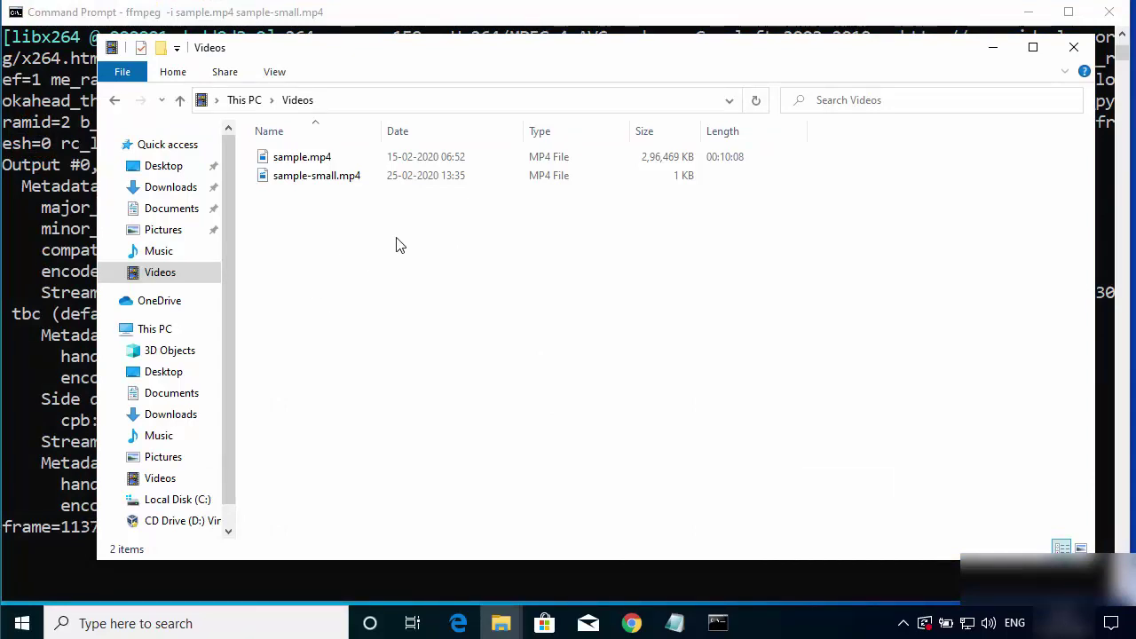
{"action": "left_click", "coordinate": [40, 332]}
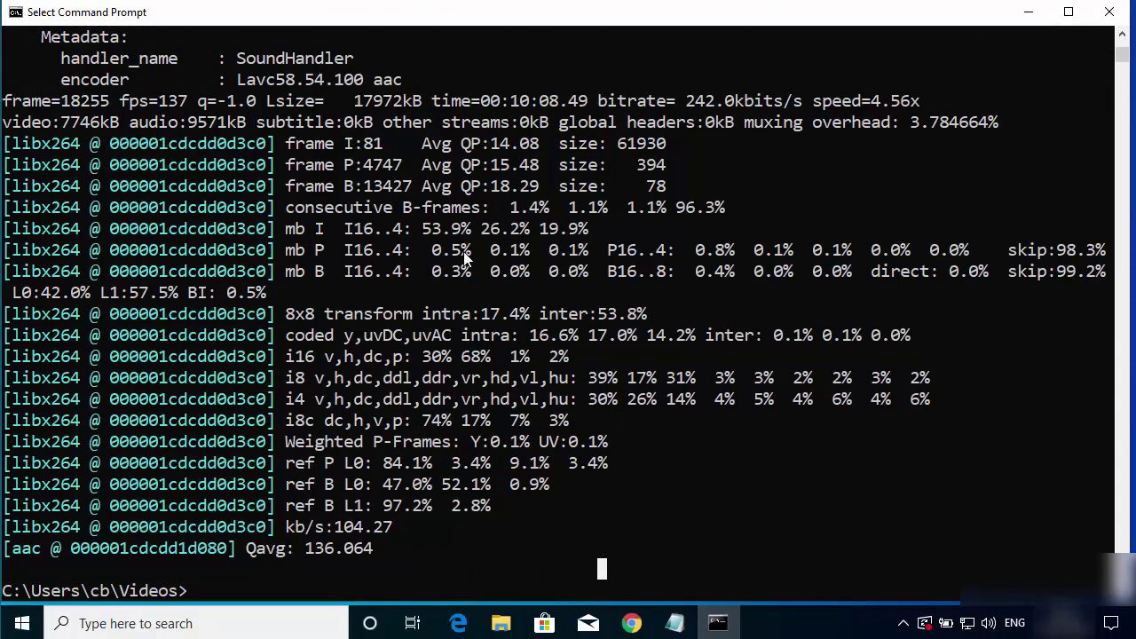
- Compare the size of sample-small.mp4 with sample.mp4 in File Explorer, play the converted video briefly, and close the player
{"action": "left_click", "coordinate": [1030, 18]}
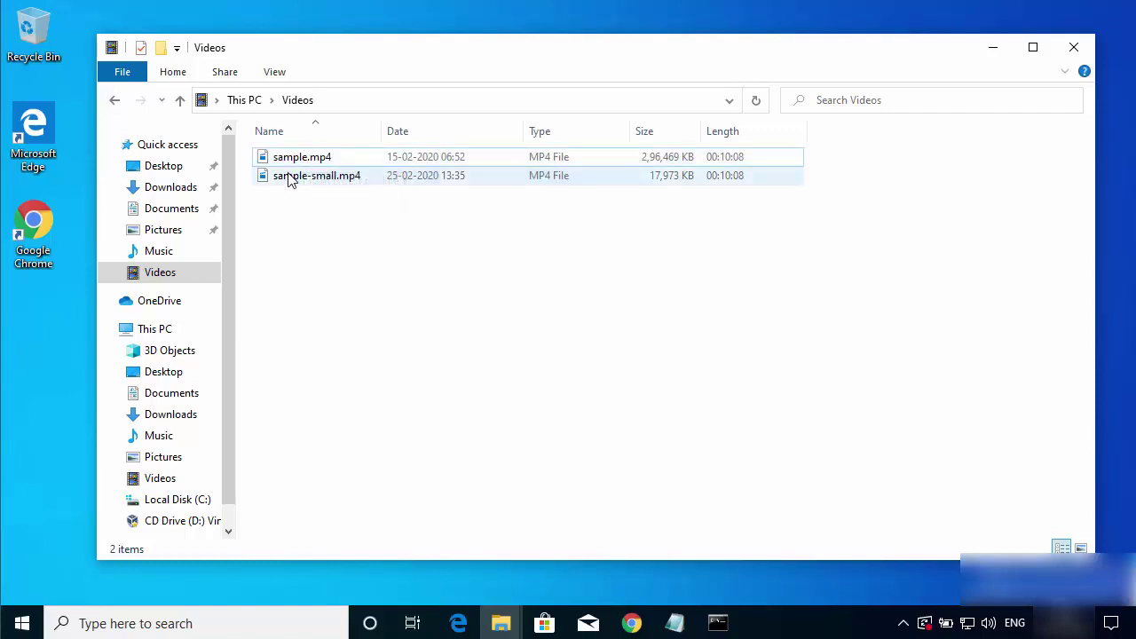
{"action": "mouse_move", "coordinate": [291, 180]}
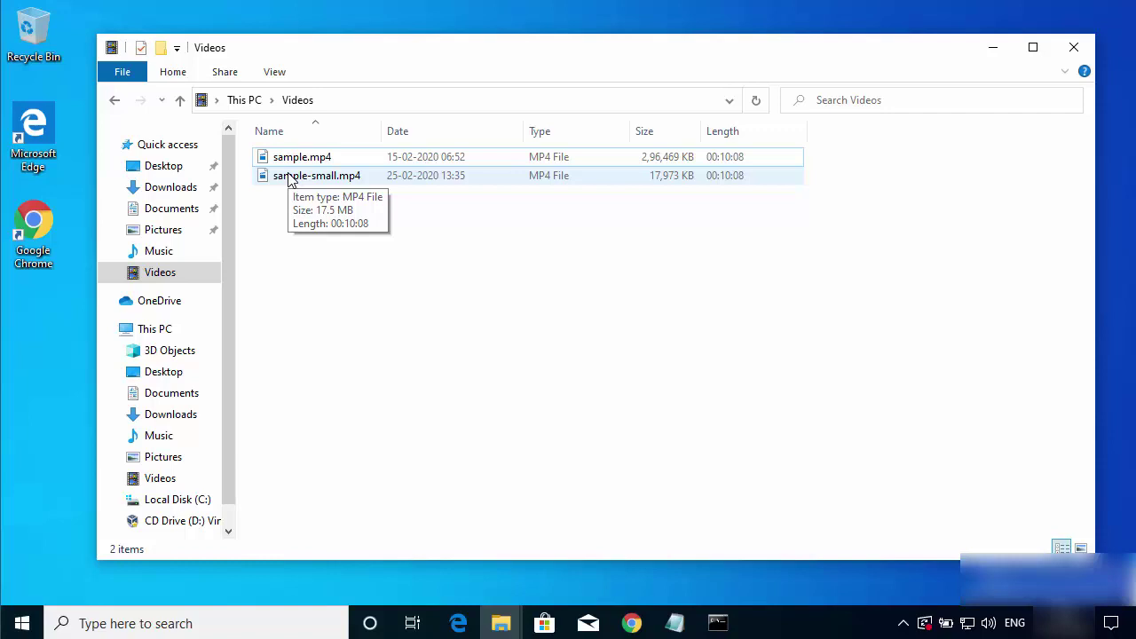
{"action": "left_click", "coordinate": [290, 180]}
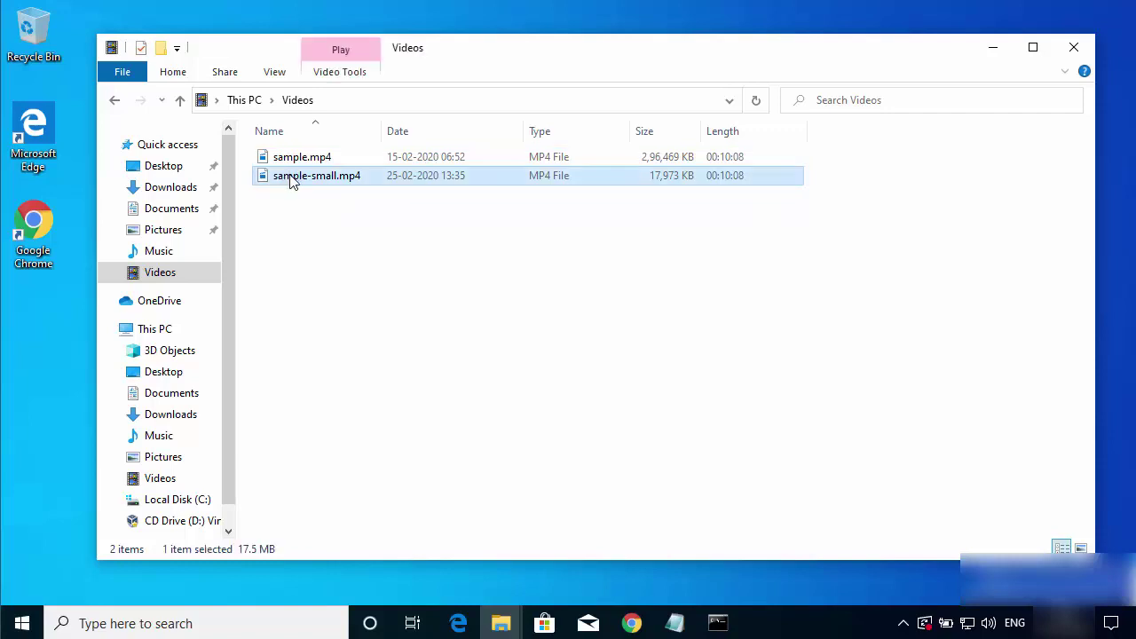
{"action": "double_click", "coordinate": [290, 177]}
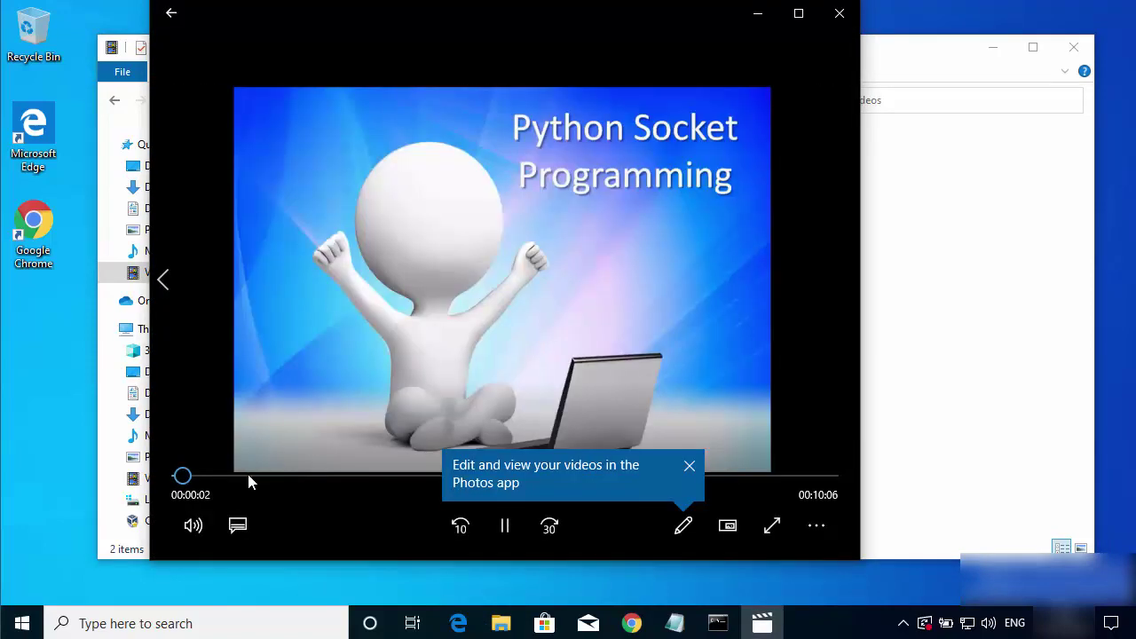
{"action": "left_click", "coordinate": [839, 13]}
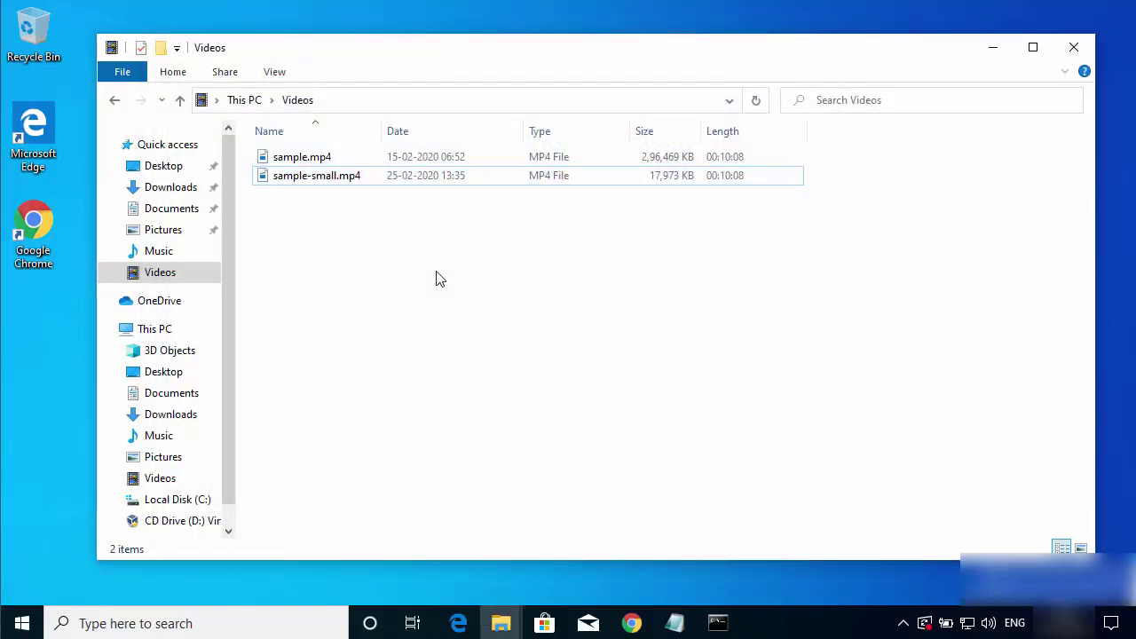
{"action": "left_click_drag", "start_coordinate": [505, 66], "coordinate": [498, 62]}
{"action": "left_click_drag", "start_coordinate": [505, 69], "coordinate": [500, 62]}
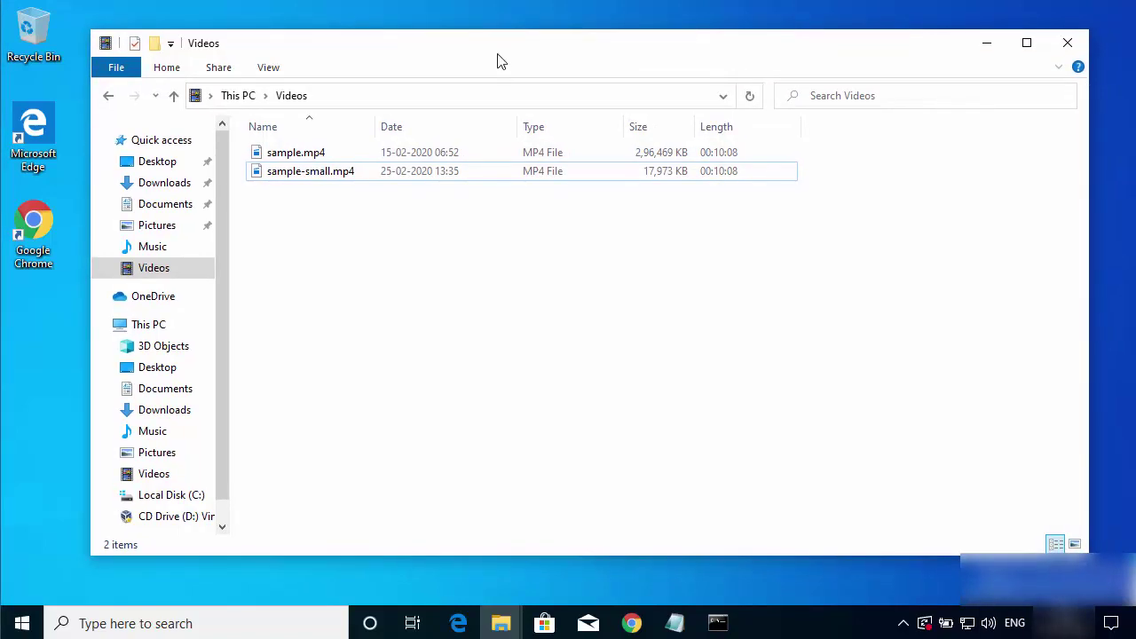